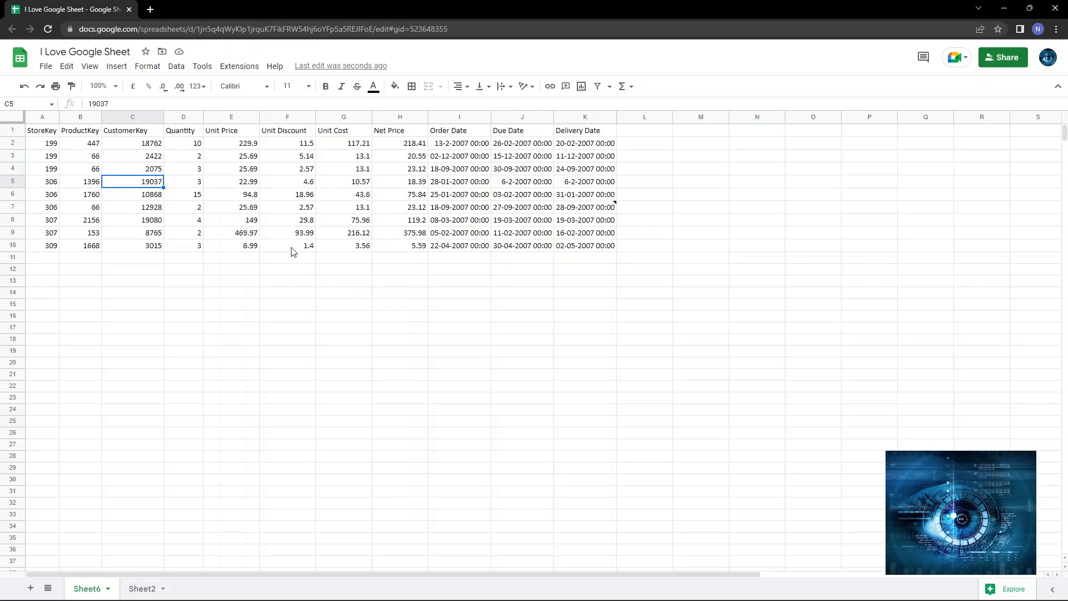
Step: Examine the delete options offered for single cells such as C5, A4 and A3
left_click(67, 72)
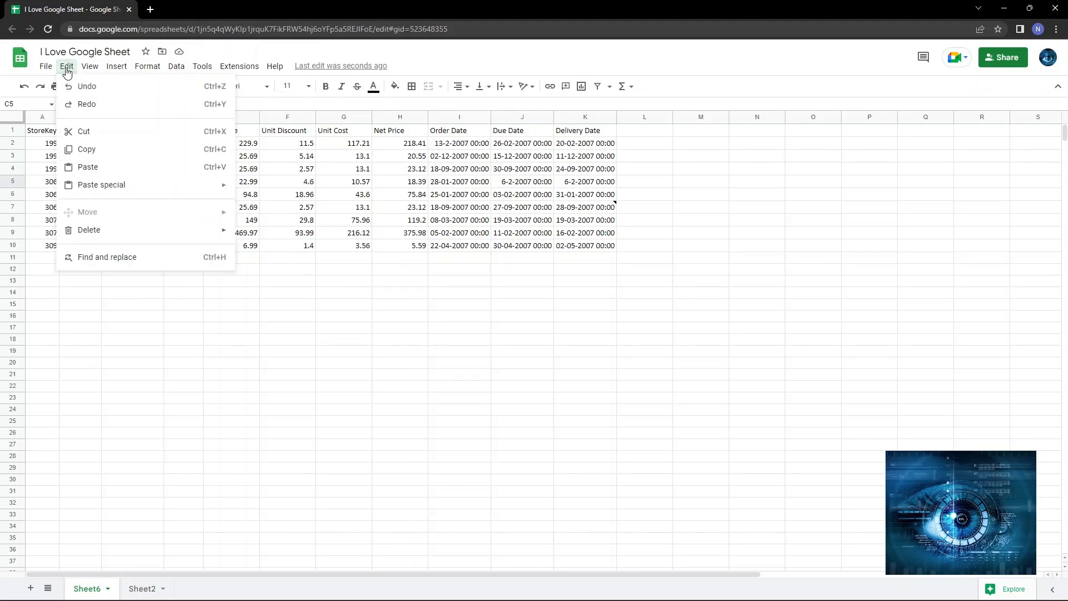
mouse_move(128, 234)
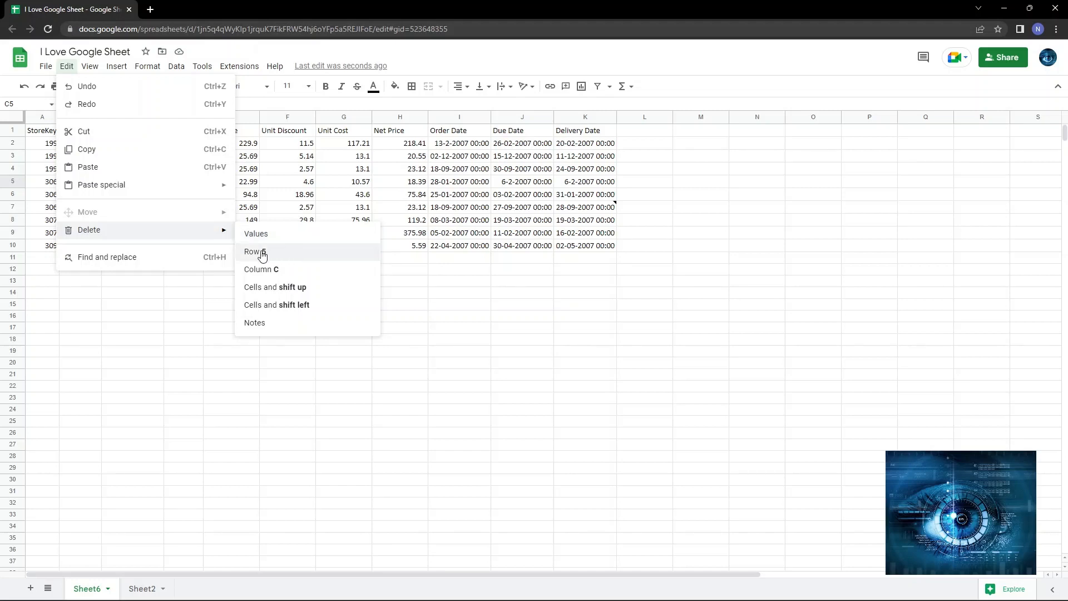
left_click(351, 411)
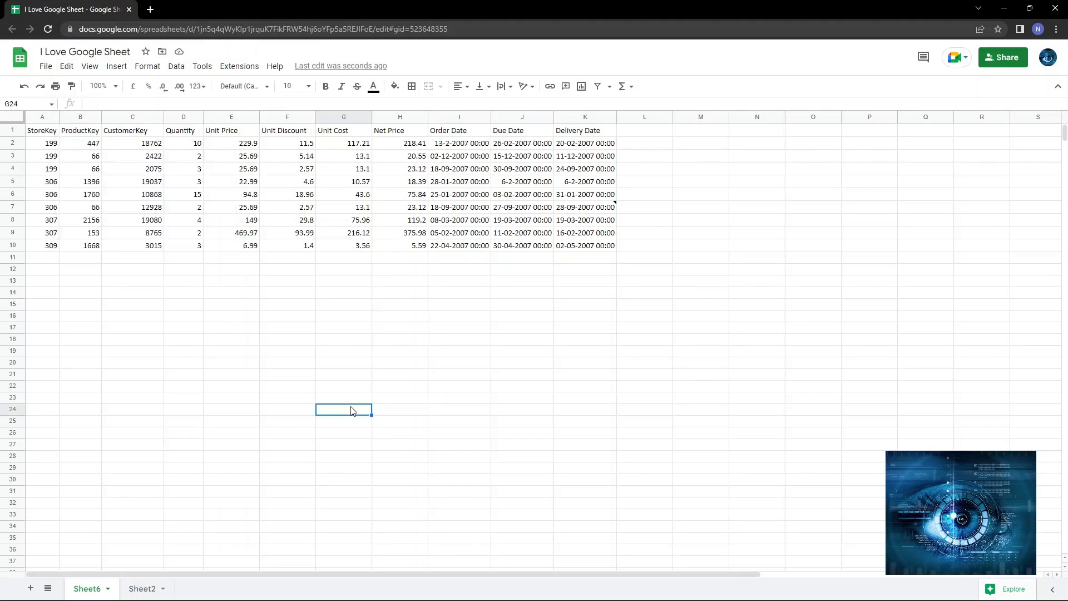
left_click(48, 171)
left_click(68, 68)
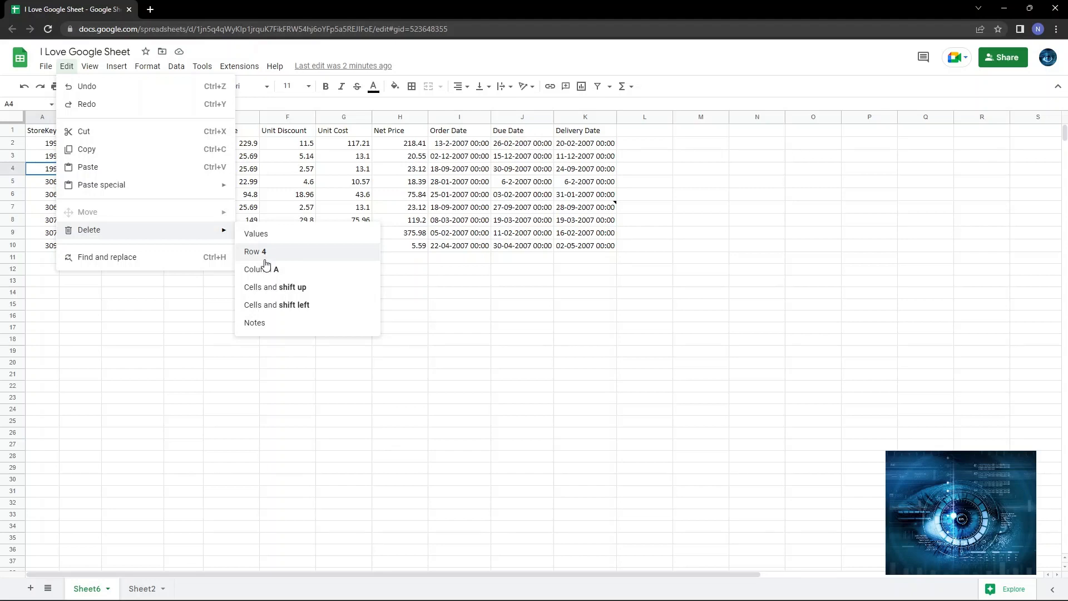
left_click(66, 365)
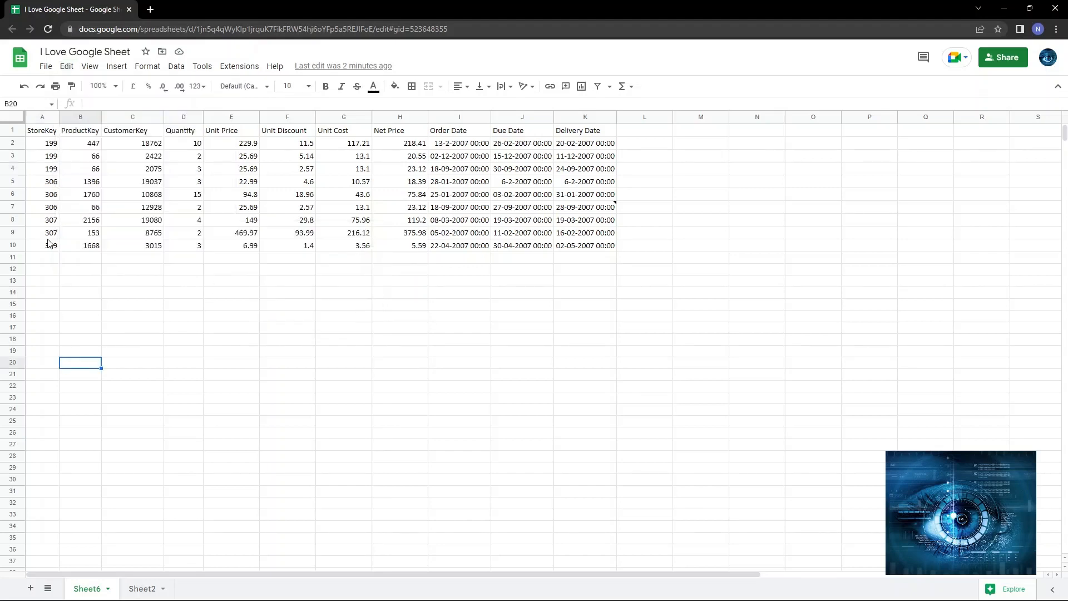
left_click(49, 165)
left_click(46, 117)
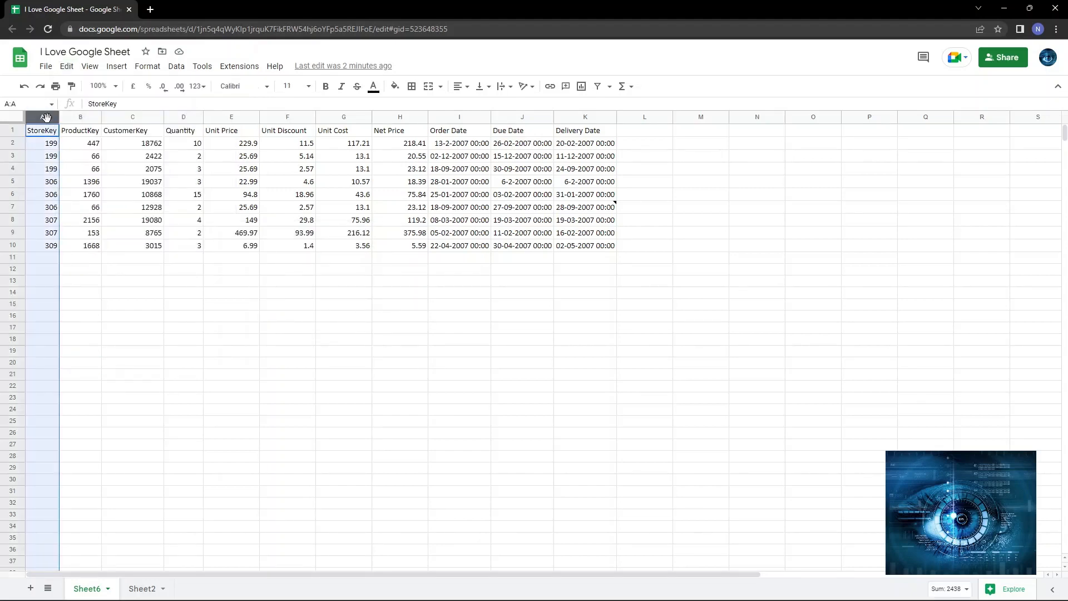
left_click(49, 157)
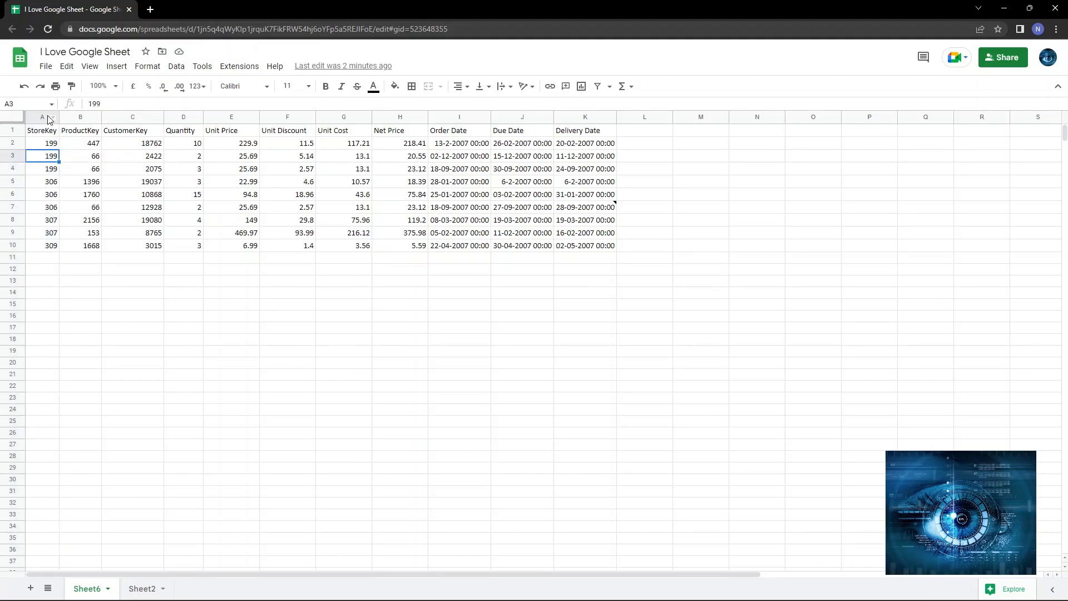
left_click(69, 67)
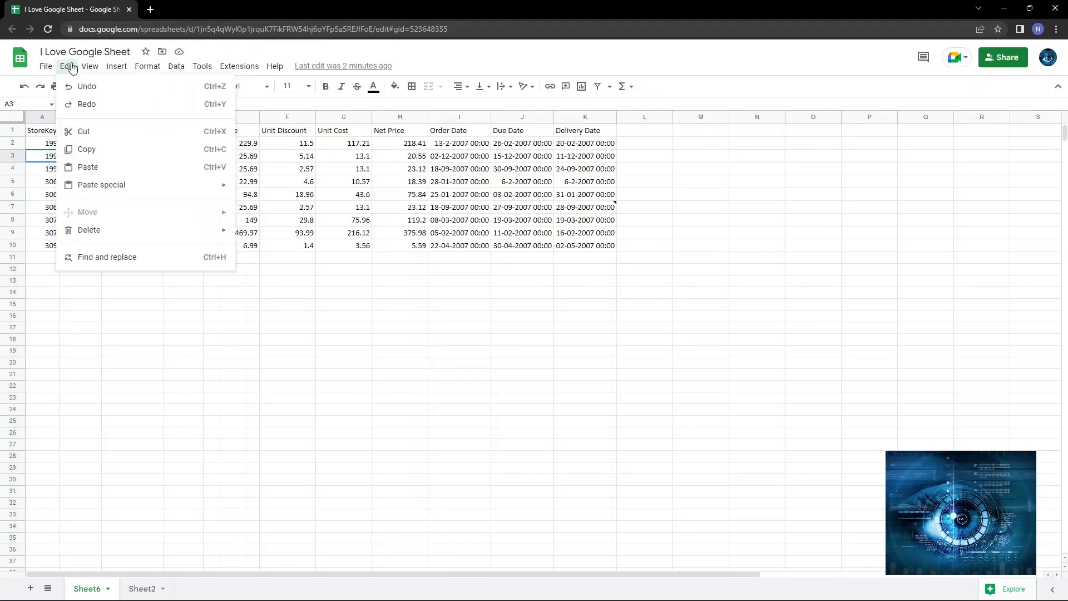
mouse_move(115, 230)
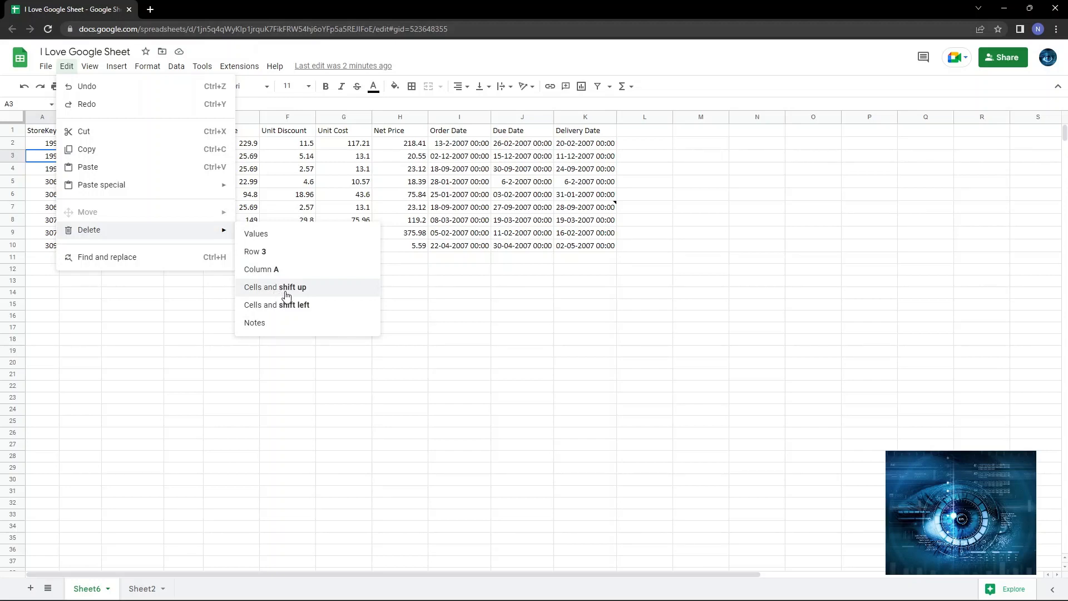
Step: Examine the delete options offered for the StoreKey range A2:A4
left_click(47, 146)
left_click_drag(48, 143, 48, 175)
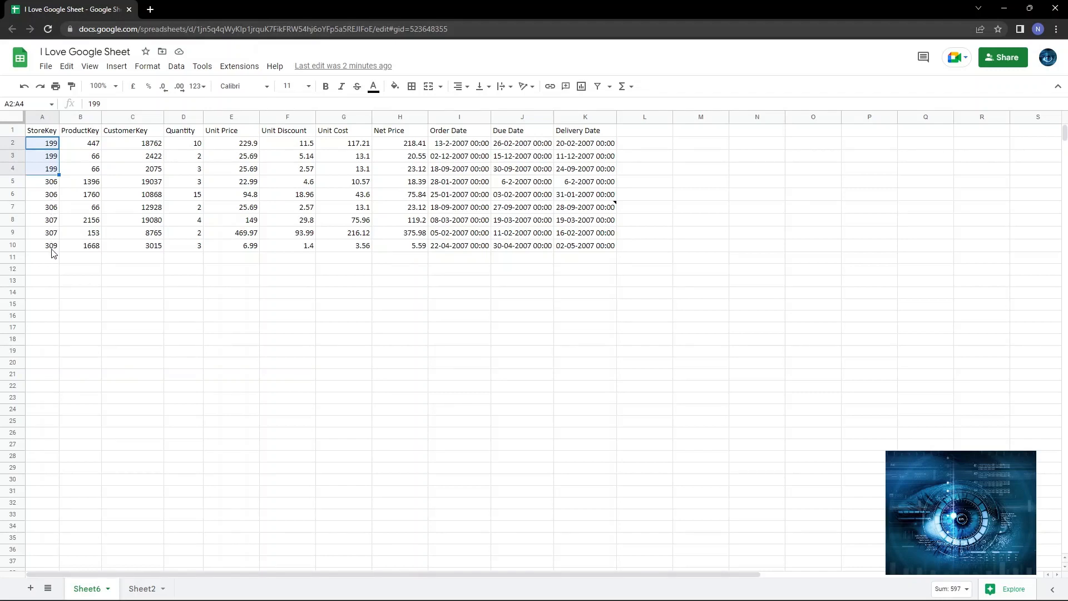
left_click(68, 67)
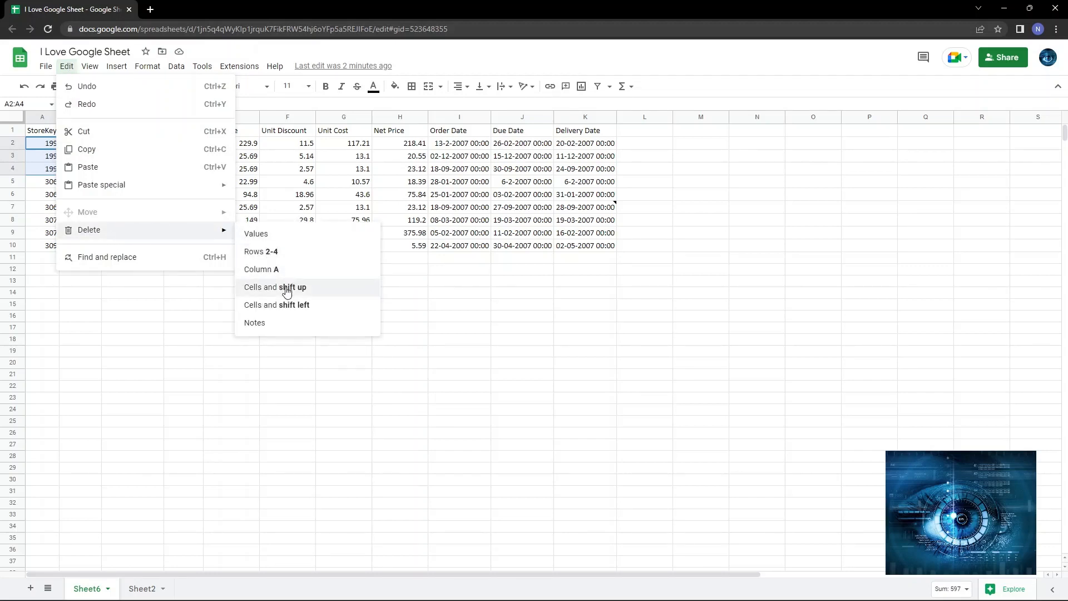
left_click(65, 315)
left_click_drag(43, 146, 47, 167)
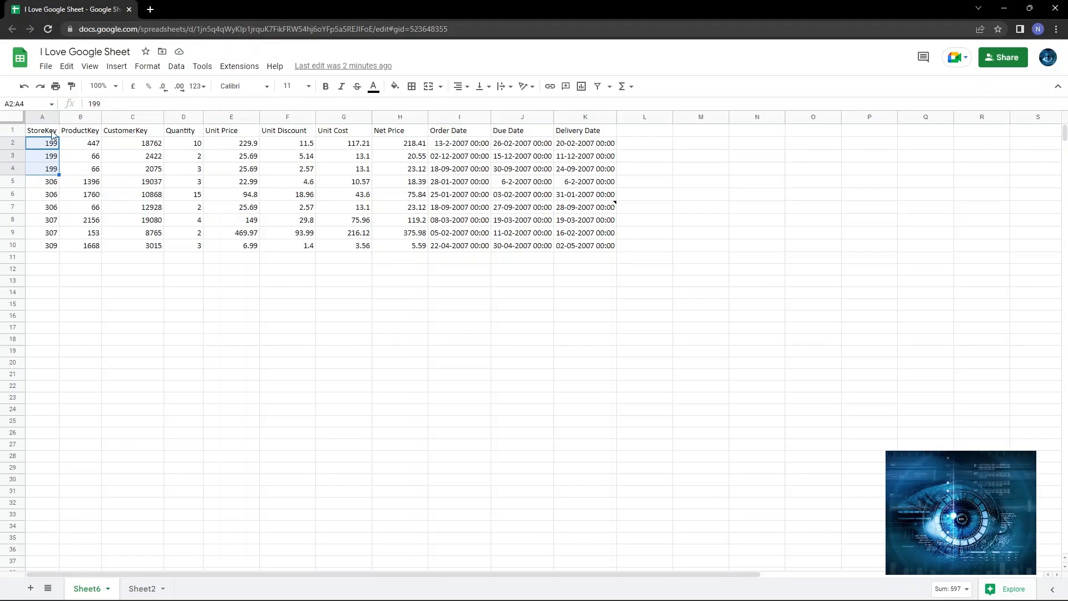
left_click(66, 66)
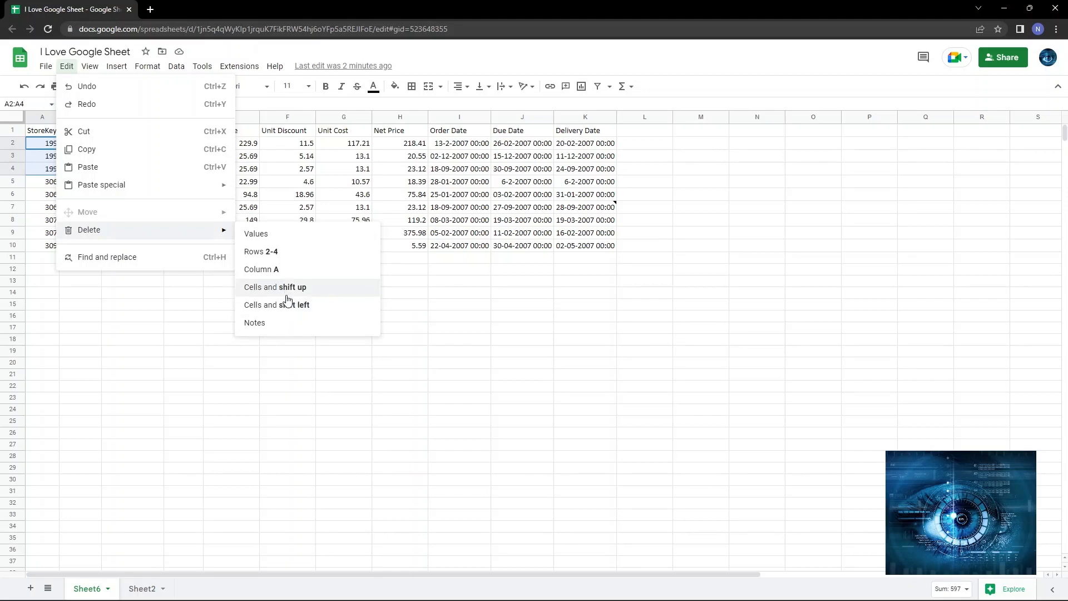
left_click(158, 363)
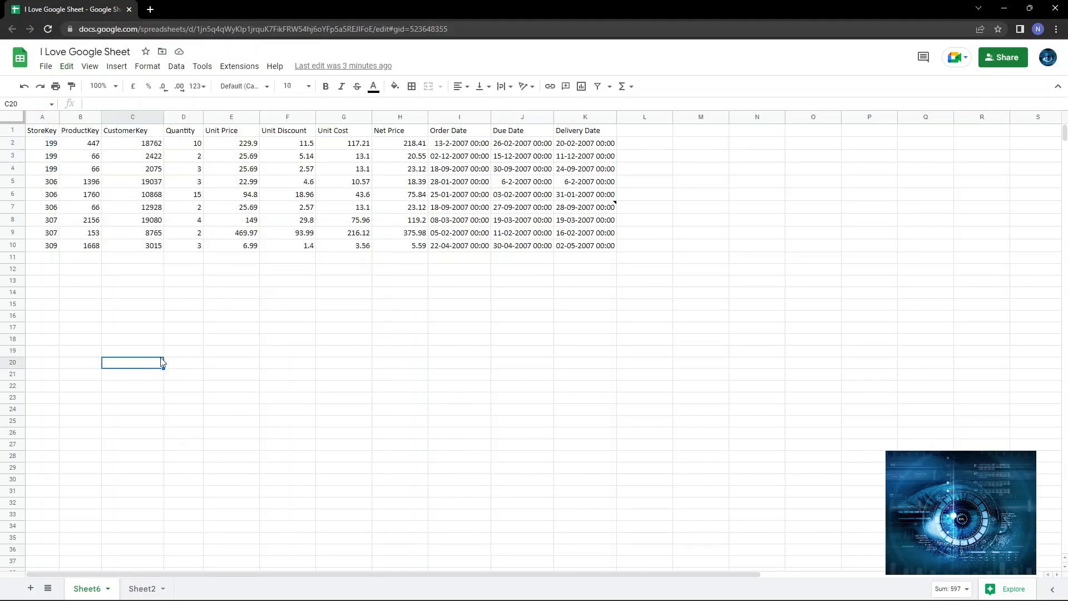
left_click_drag(252, 159, 248, 194)
left_click_drag(277, 248, 436, 248)
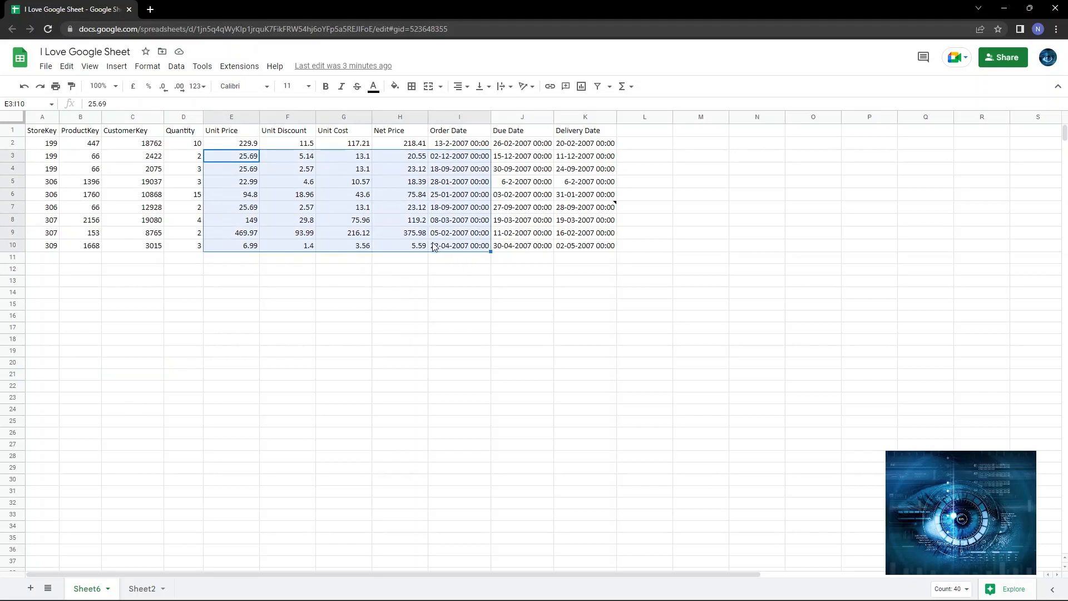
left_click(314, 173)
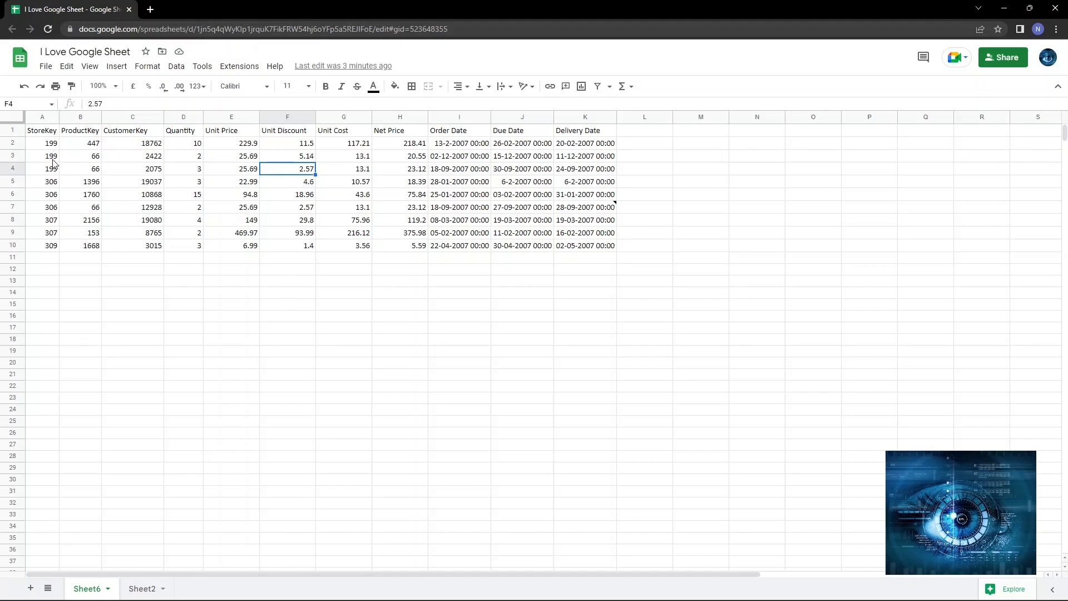
left_click(151, 362)
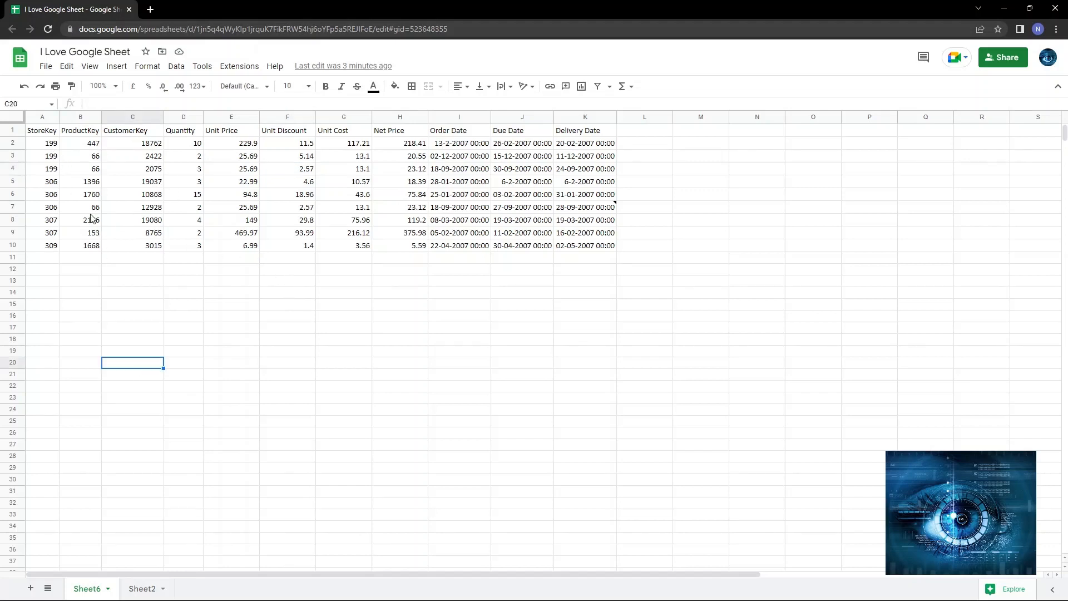
Step: Delete only the values in the StoreKey cells A2:A10, keeping the cells themselves in place
left_click(52, 143)
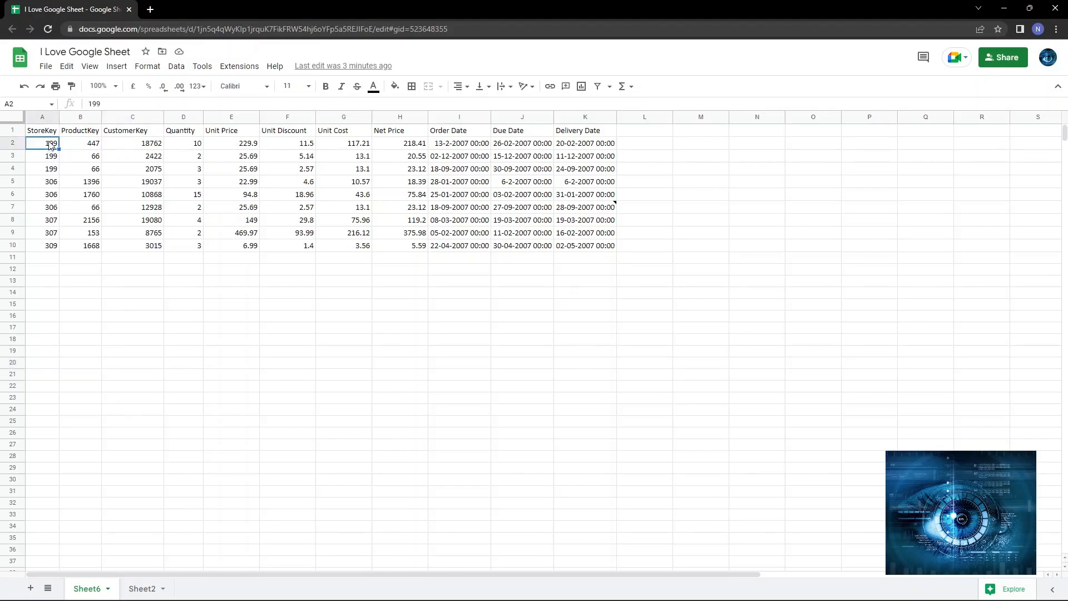
left_click_drag(50, 145, 54, 250)
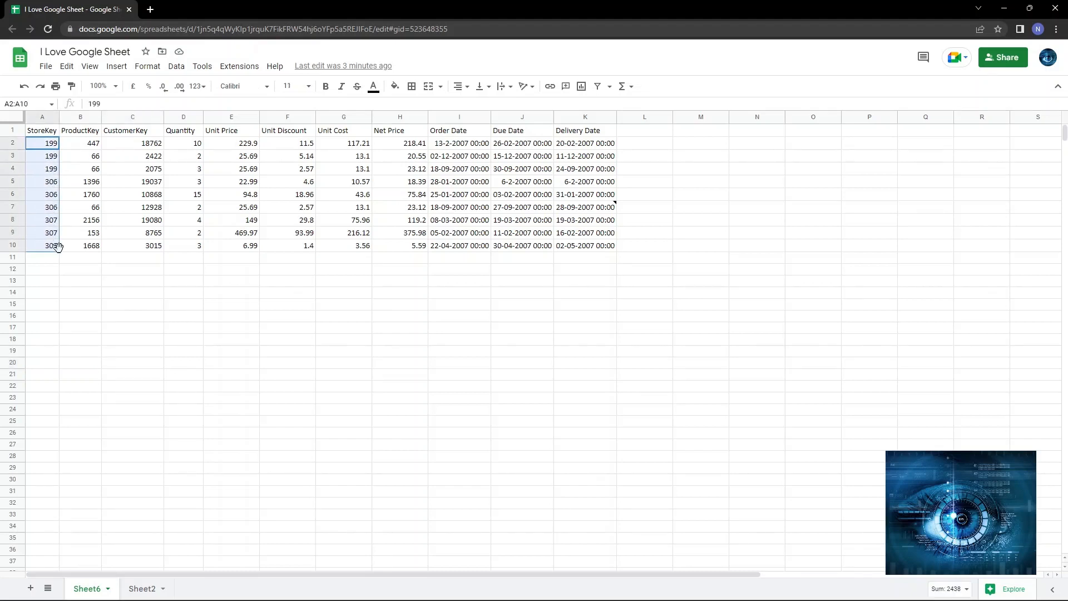
left_click(67, 71)
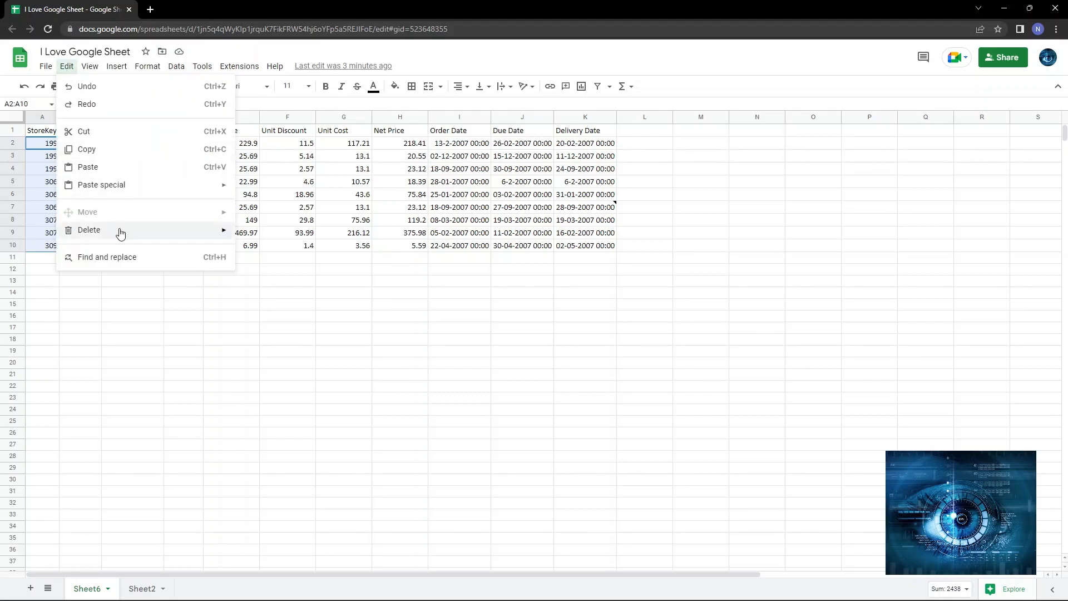
mouse_move(120, 233)
left_click(278, 233)
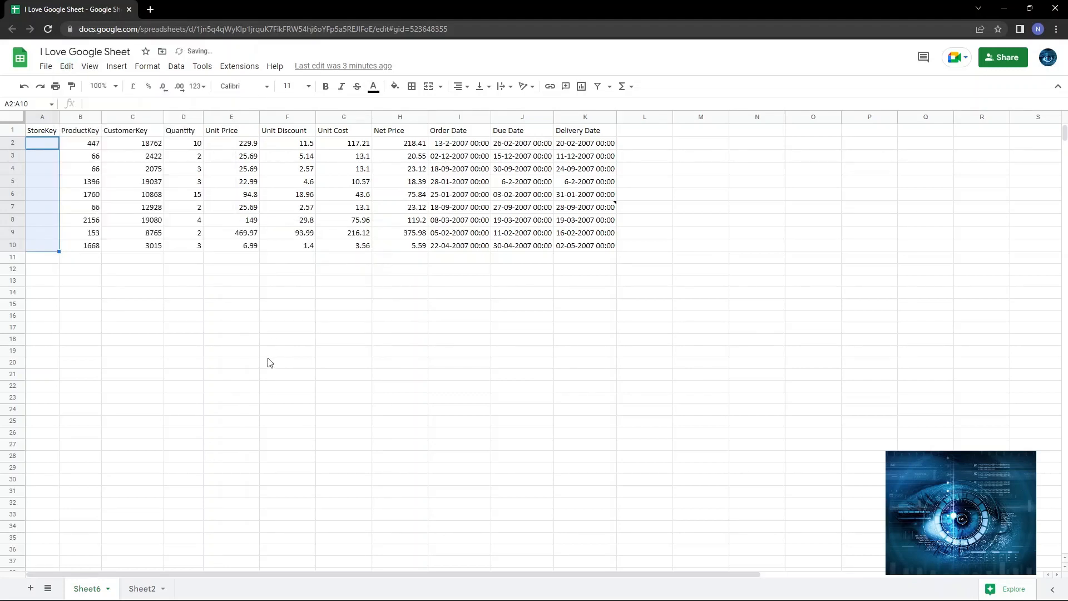
left_click(128, 329)
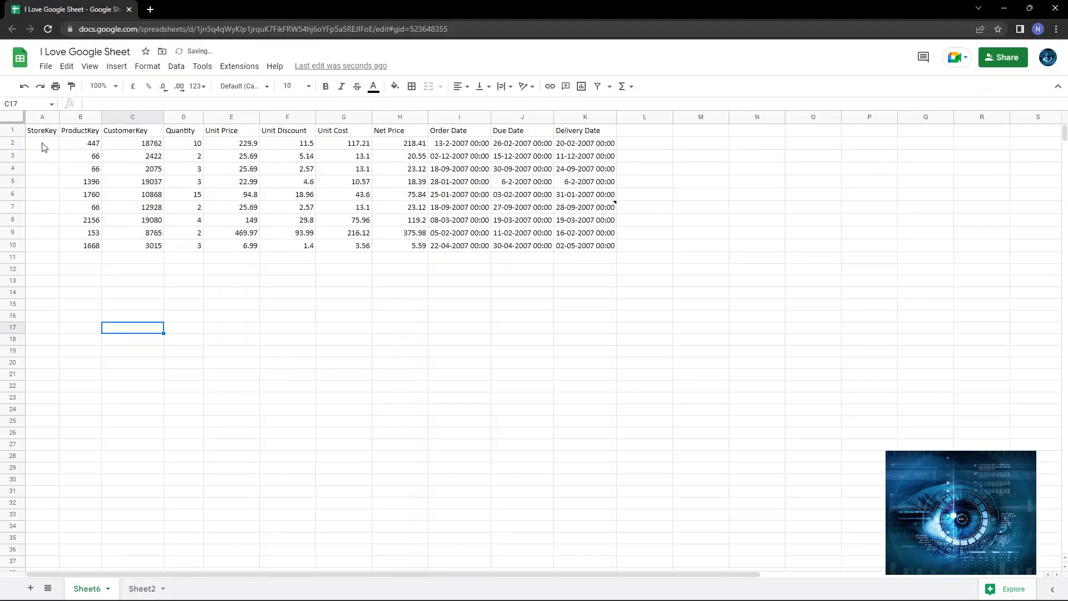
Step: Review the remaining data in B2:K10, the cleared StoreKey cells, and the delete options for cell A2
left_click_drag(89, 146, 584, 243)
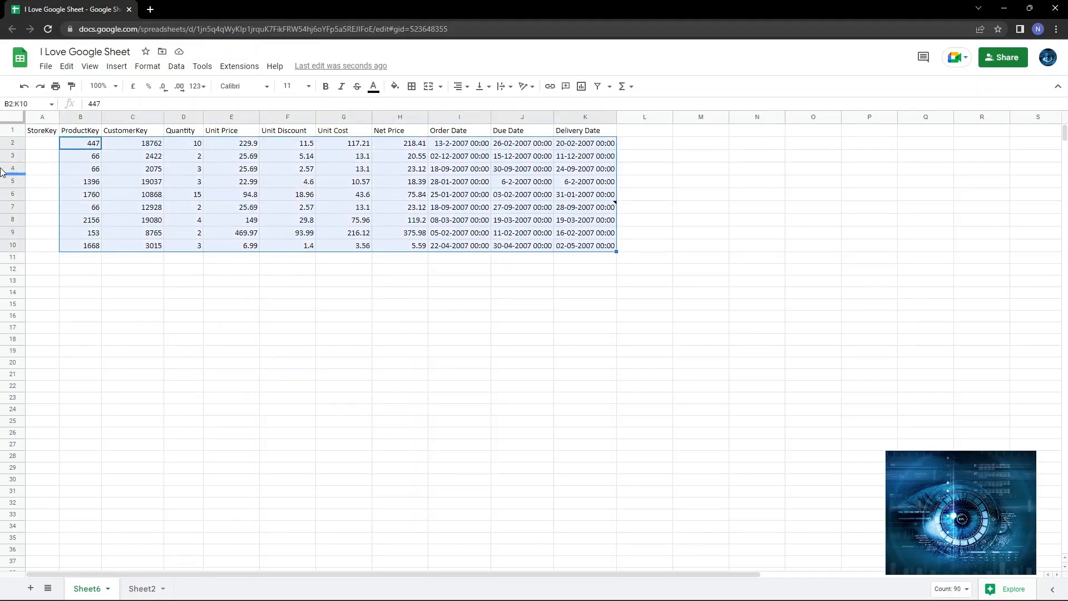
left_click_drag(40, 145, 48, 247)
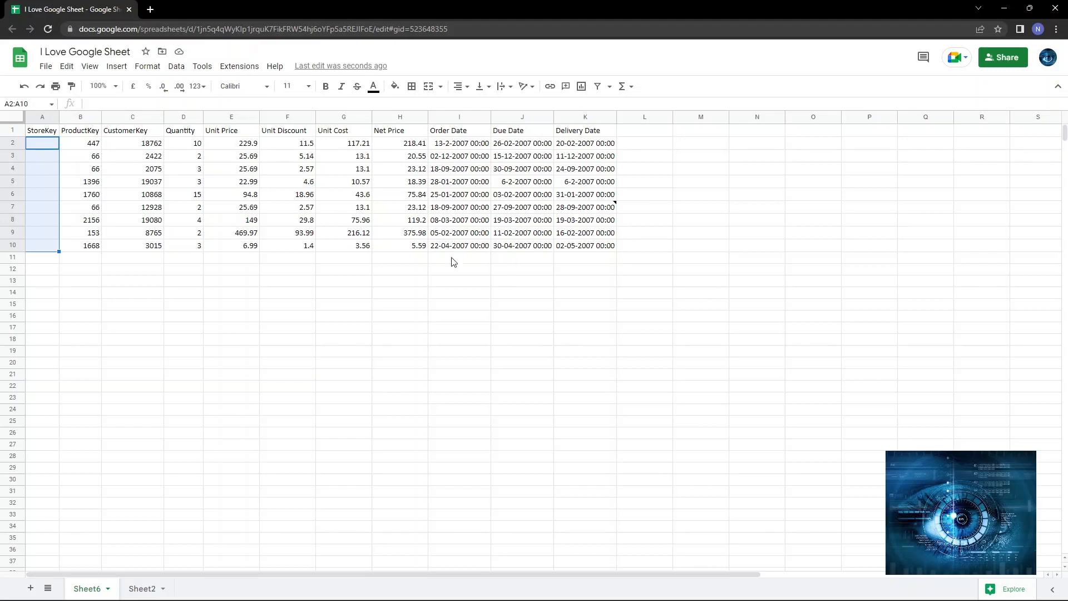
left_click(46, 143)
left_click(76, 73)
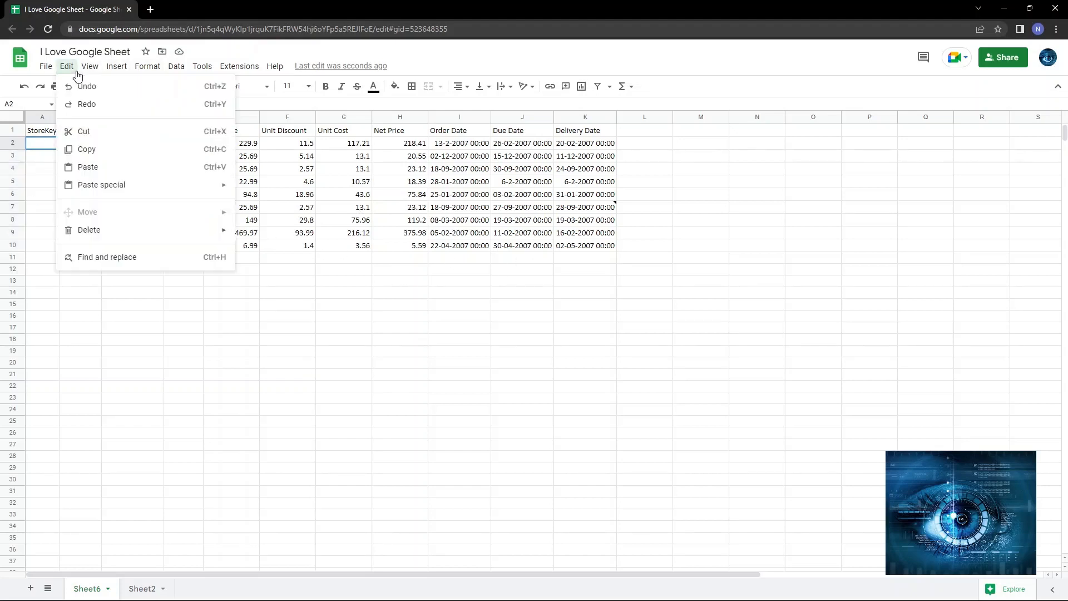
mouse_move(119, 231)
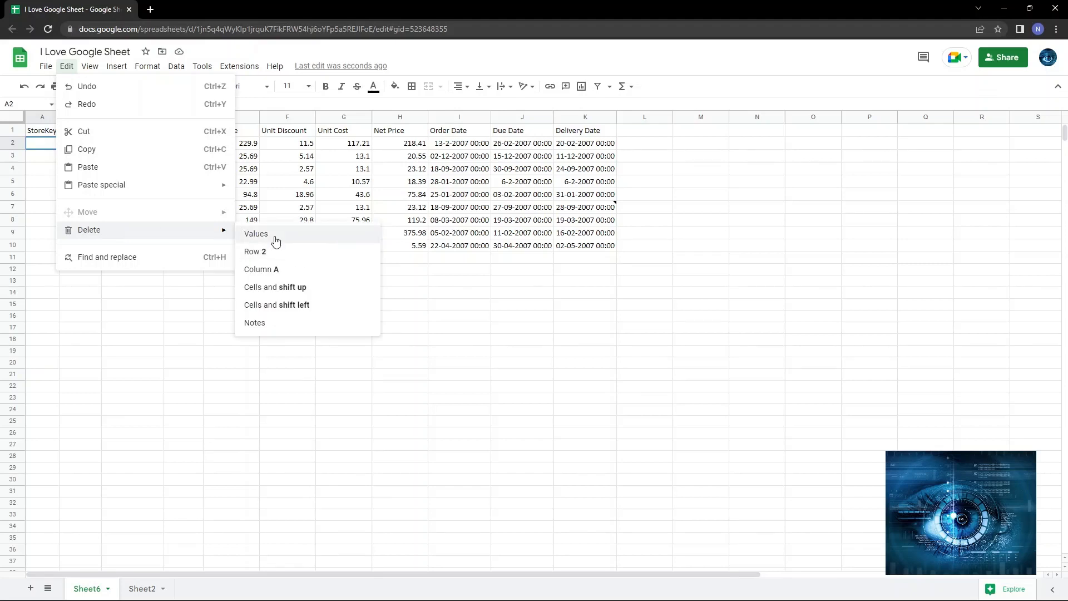
left_click(176, 317)
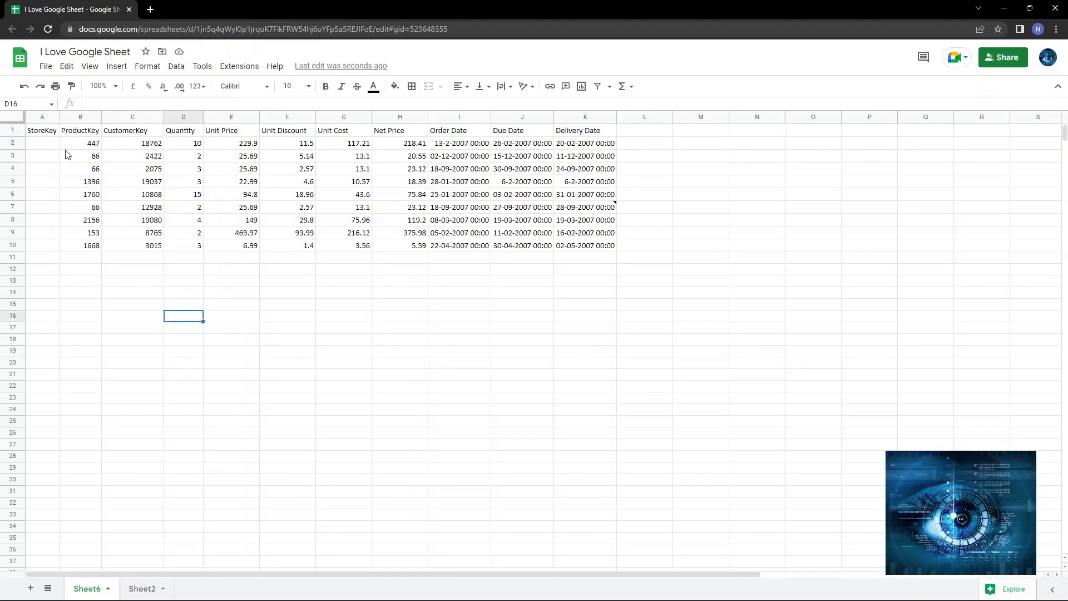
Step: Undo the deletion of the StoreKey values
key("ctrl+z")
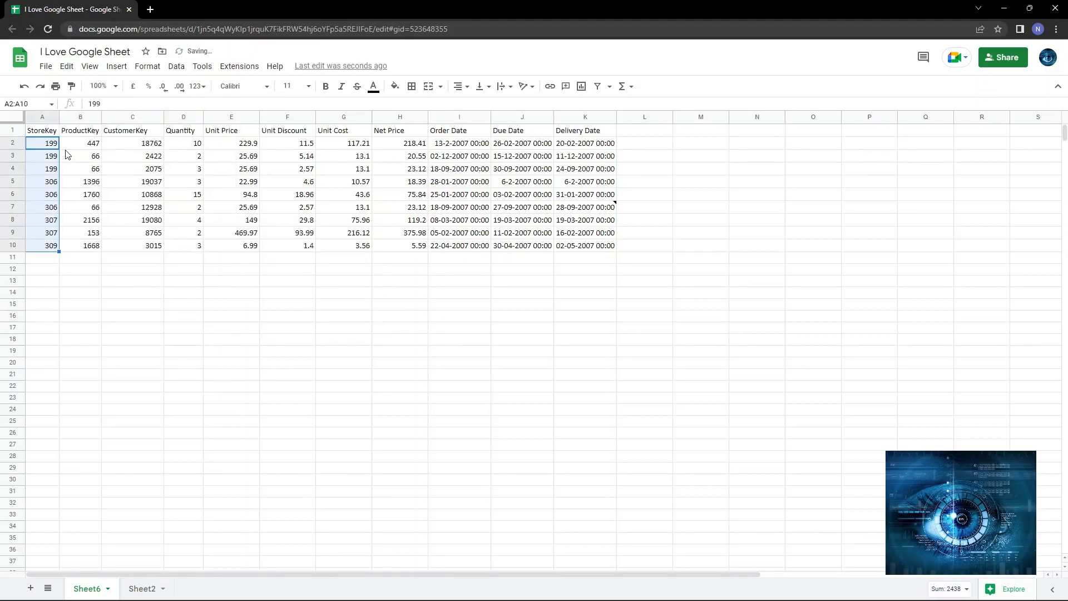
left_click(129, 291)
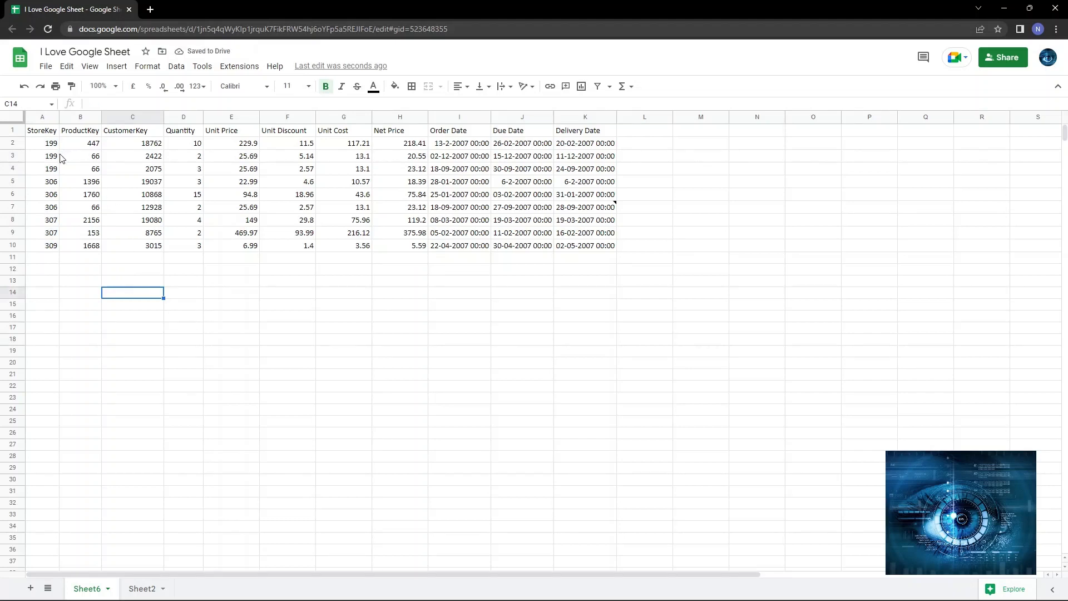
Step: Delete the whole of row 5 from the sales table, based on cell A5, and undo the deletion
left_click(12, 156)
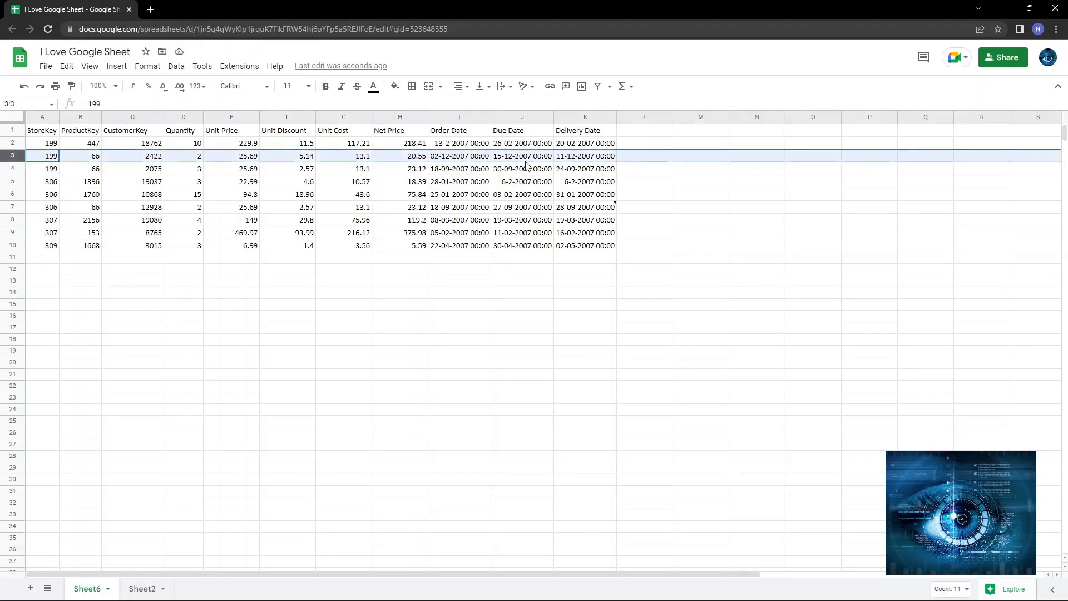
left_click(56, 196)
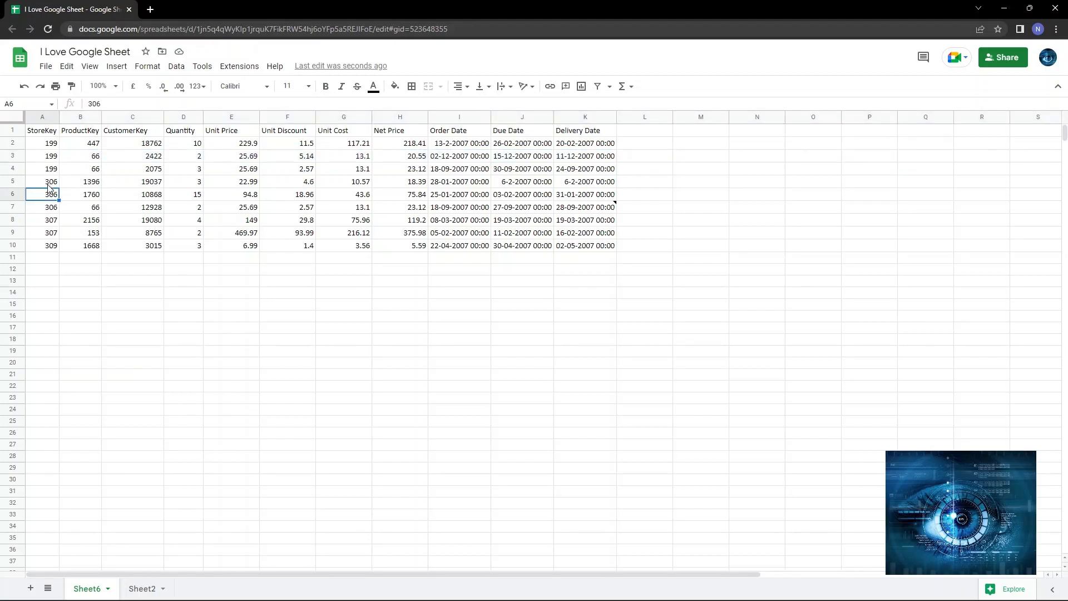
left_click(48, 184)
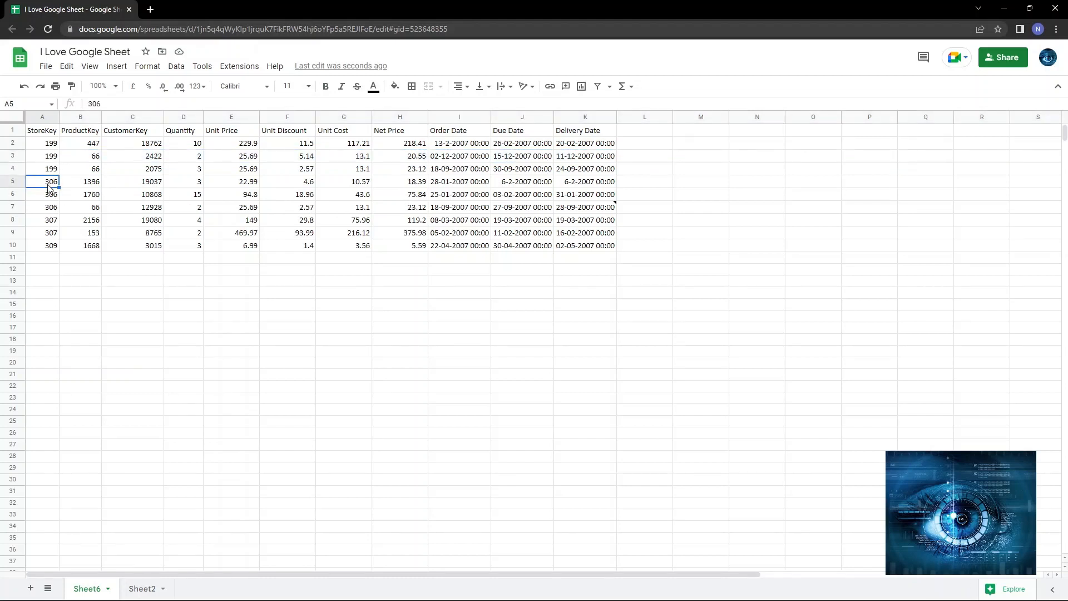
left_click(67, 68)
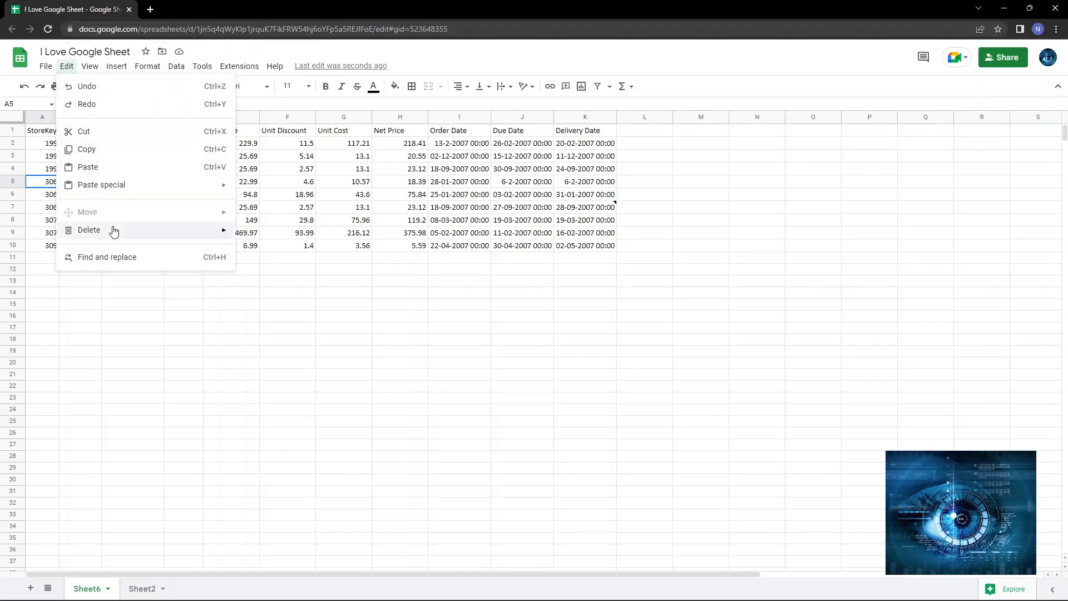
mouse_move(117, 232)
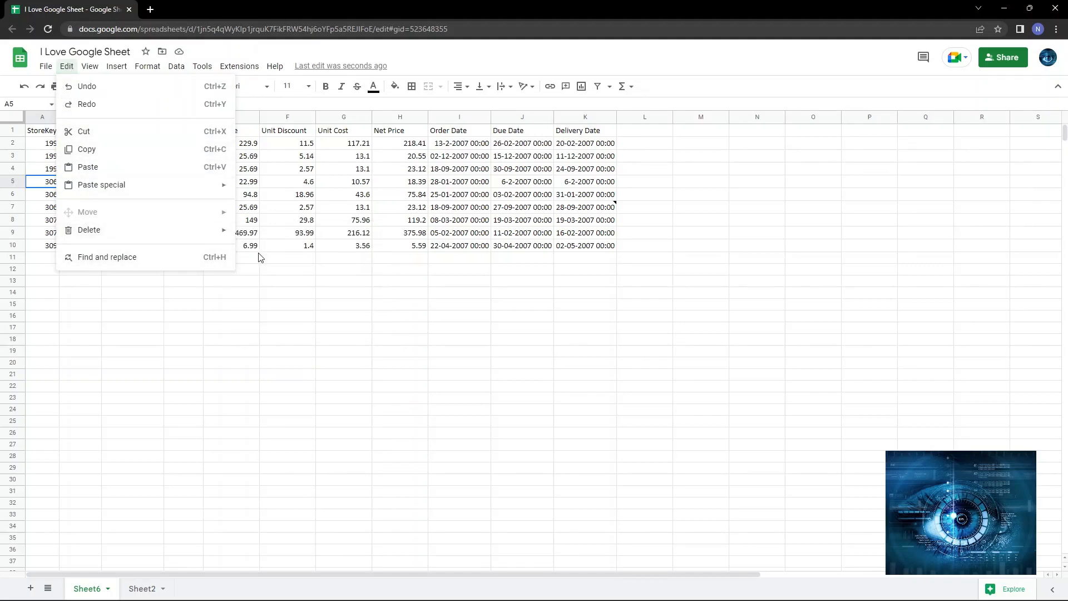
mouse_move(64, 191)
left_click(90, 66)
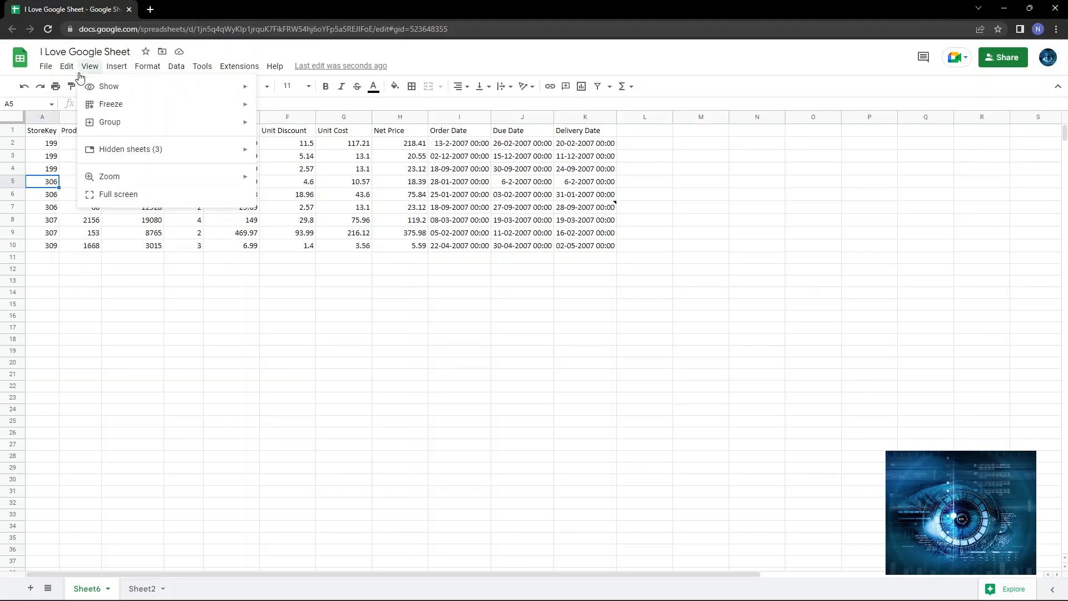
mouse_move(65, 68)
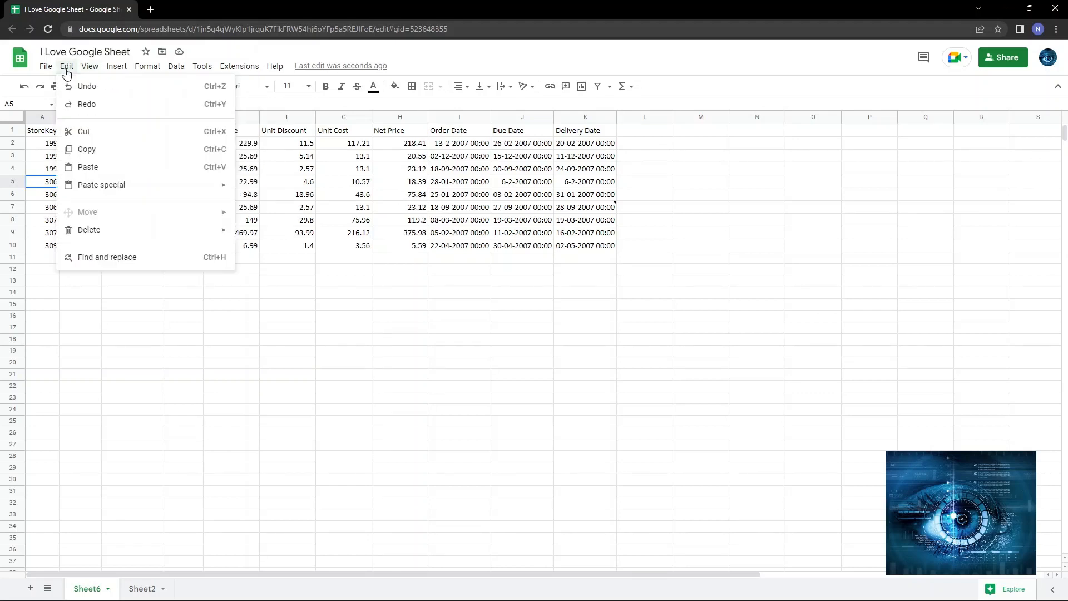
mouse_move(118, 233)
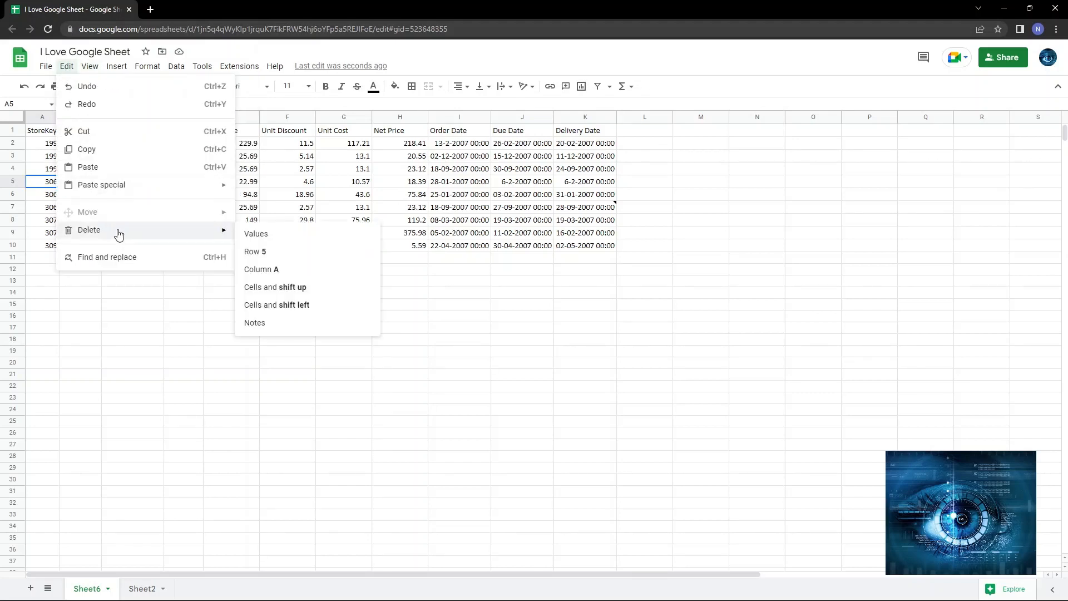
left_click(279, 256)
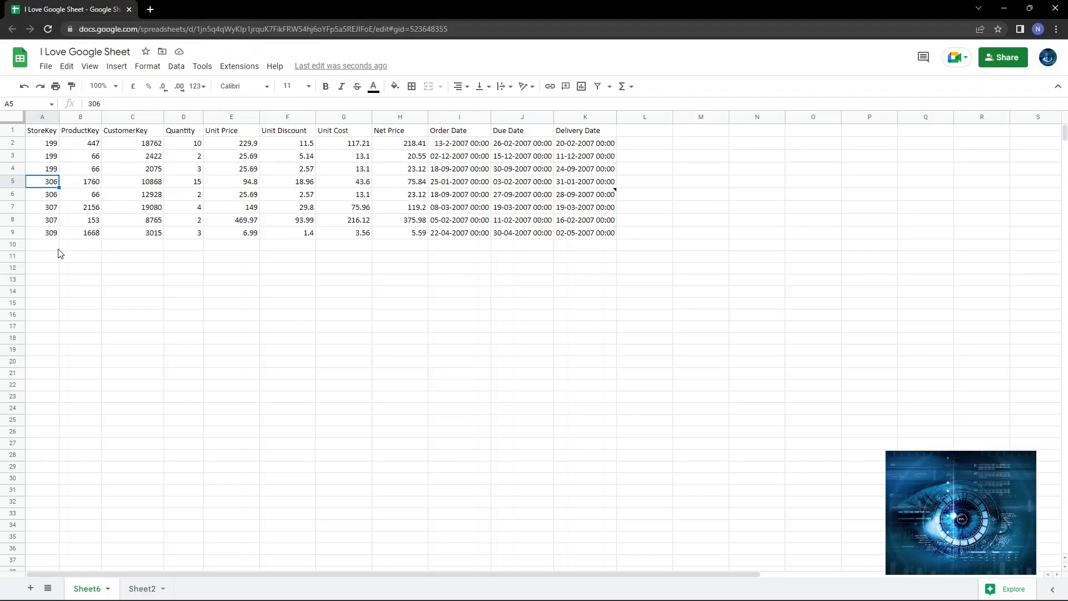
key("ctrl+z")
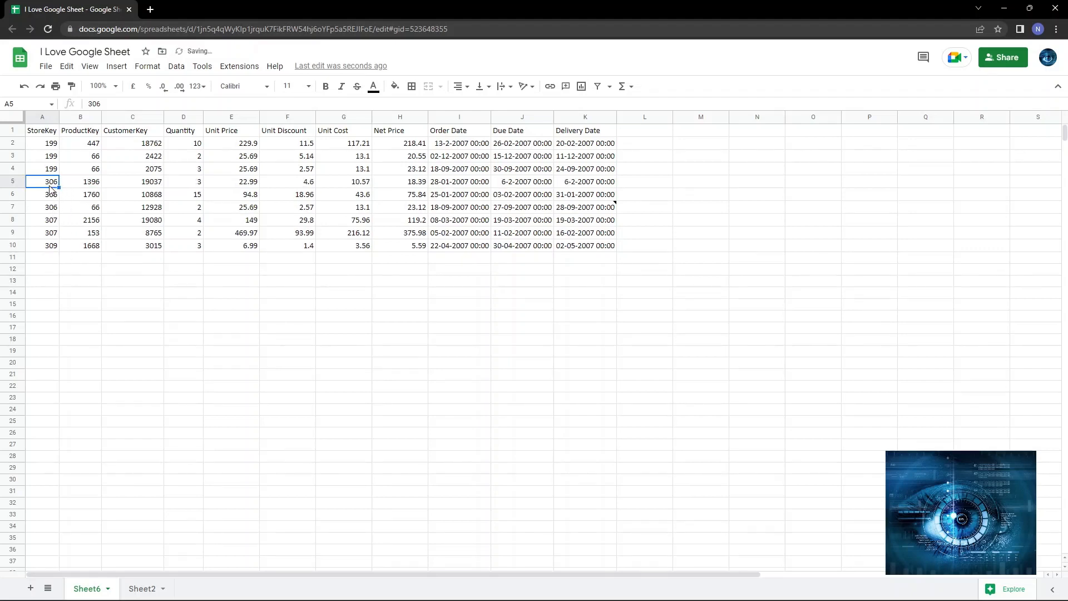
Step: Highlight the row 5 data in A5:K5 with a cyan fill colour
left_click_drag(52, 182, 582, 183)
left_click(392, 87)
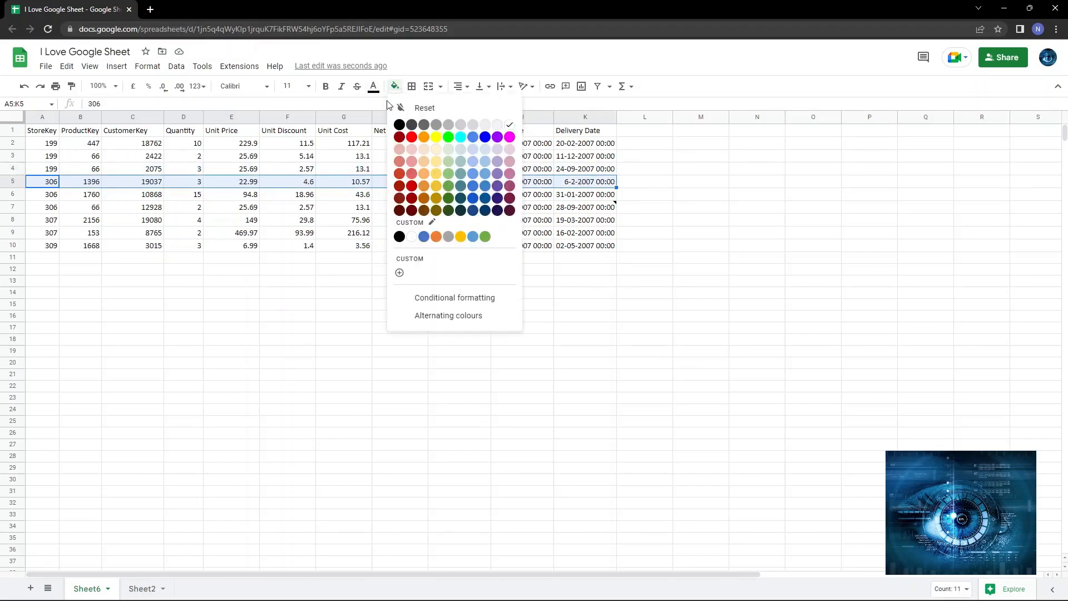
left_click(460, 146)
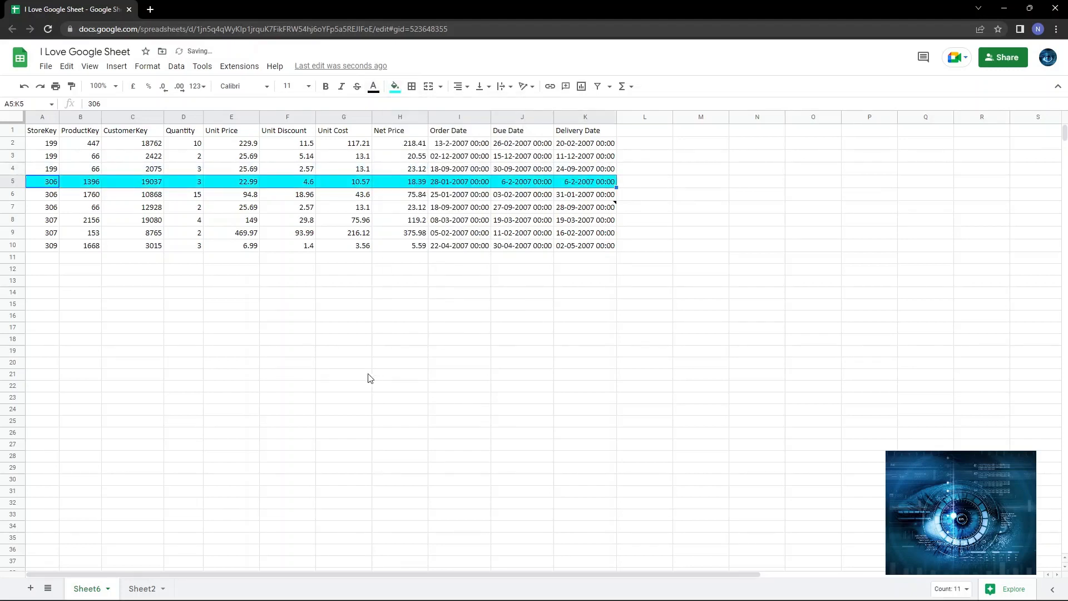
left_click(160, 355)
left_click(47, 182)
left_click_drag(47, 180, 223, 172)
left_click(76, 246)
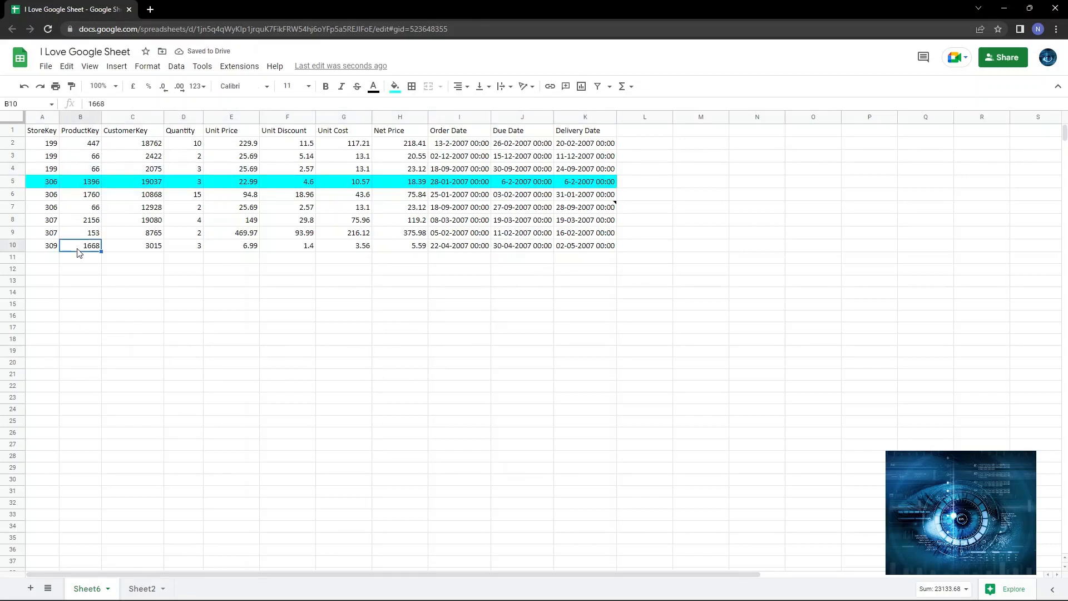
Step: Delete the highlighted row 5 entirely from the sheet
left_click(52, 185)
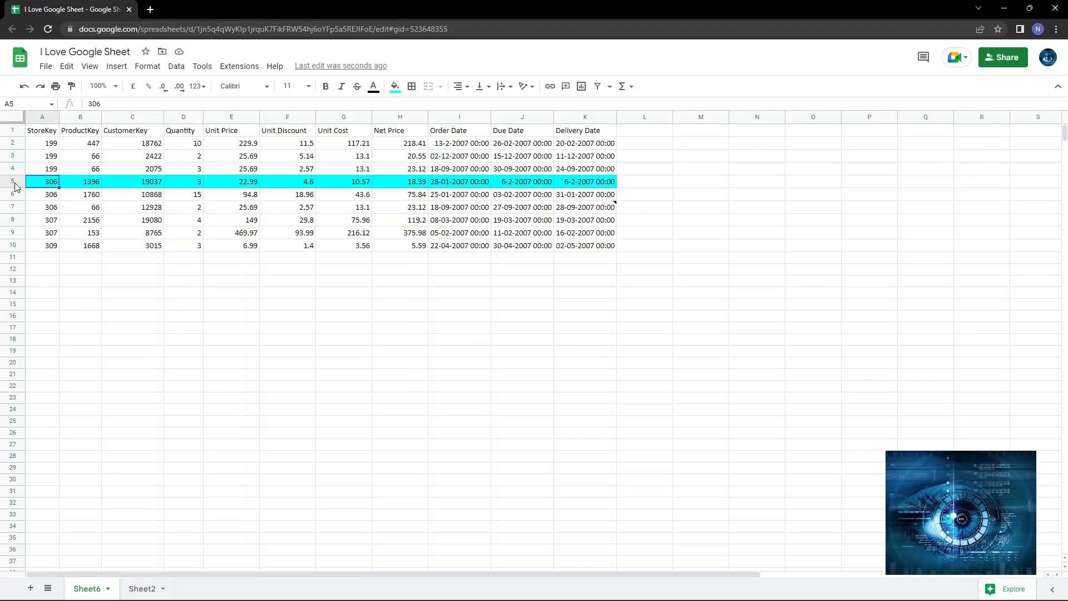
left_click(67, 66)
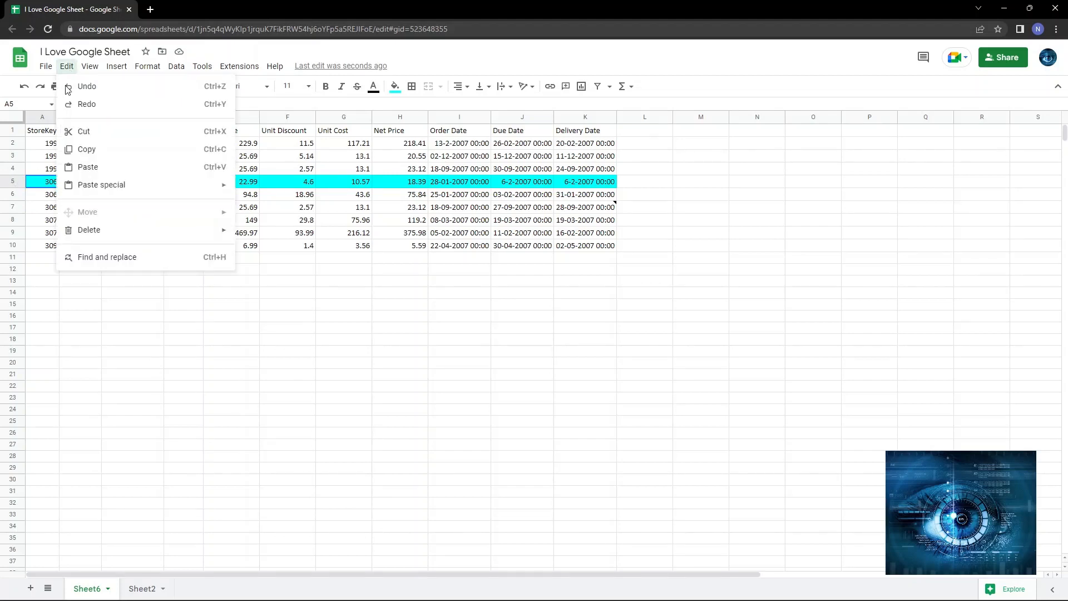
mouse_move(132, 234)
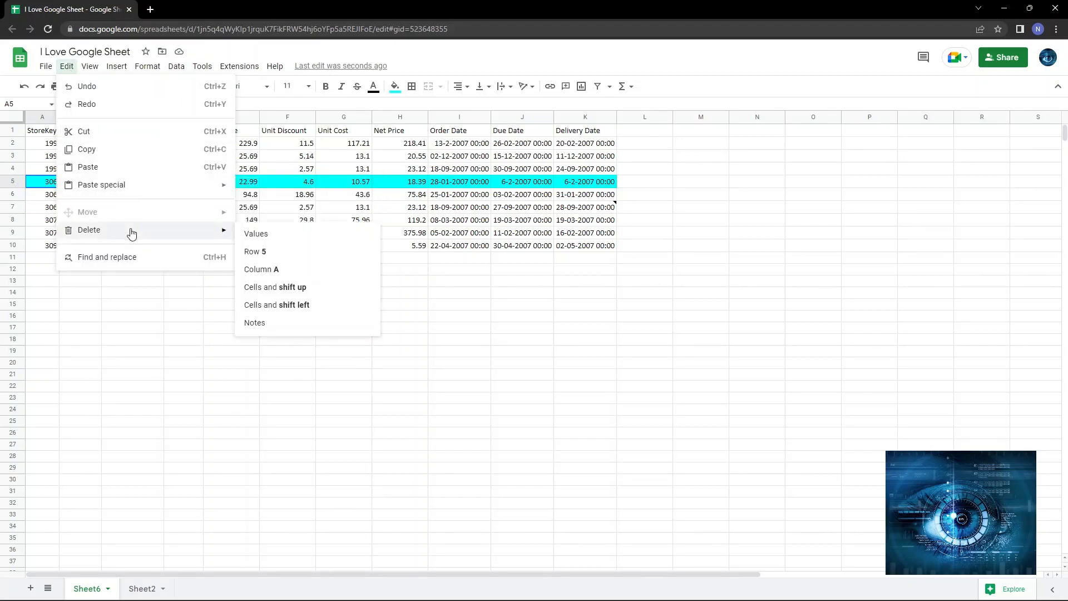
left_click(266, 254)
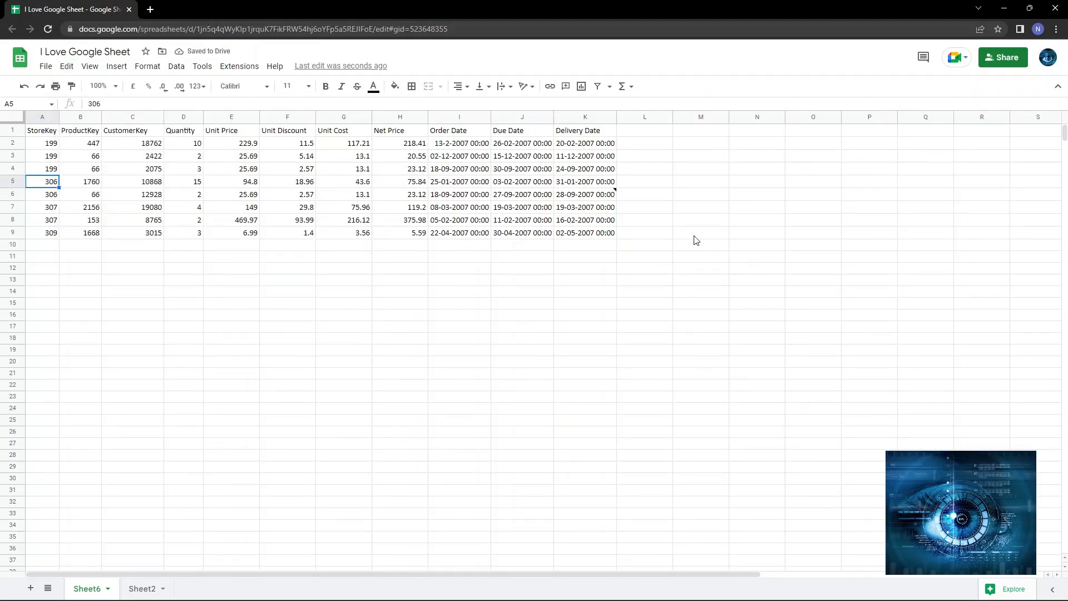
Step: Undo both the deletion of row 5 and its cyan fill
key("ctrl+z")
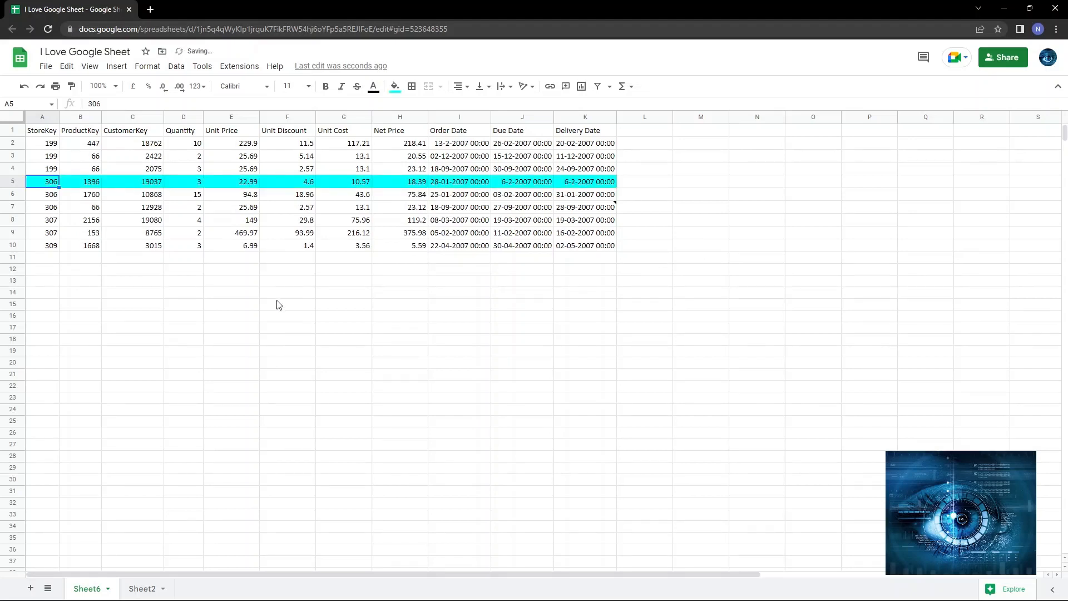
key("ctrl+z")
left_click(130, 293)
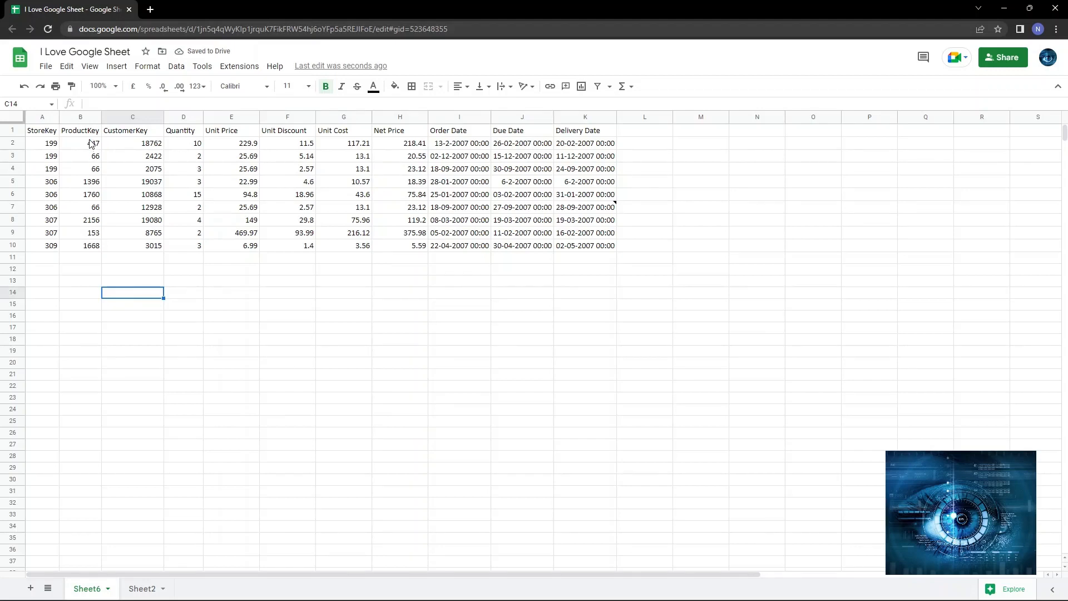
Step: Examine the ProductKey values in B2:B10 and the delete options offered for cell B2, including deleting column B
left_click_drag(90, 145, 91, 250)
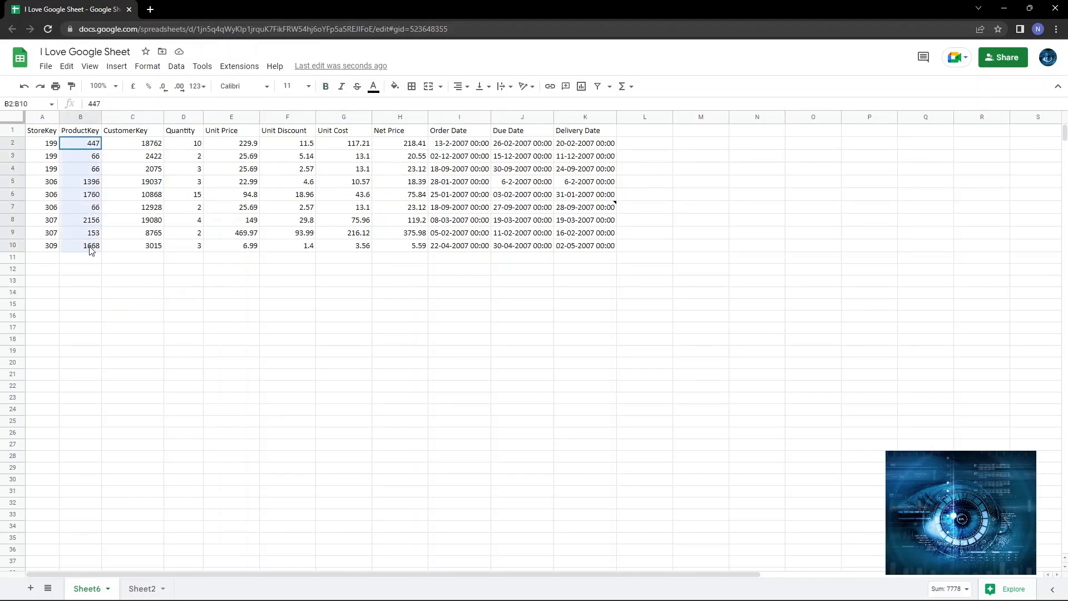
left_click(115, 315)
left_click(81, 146)
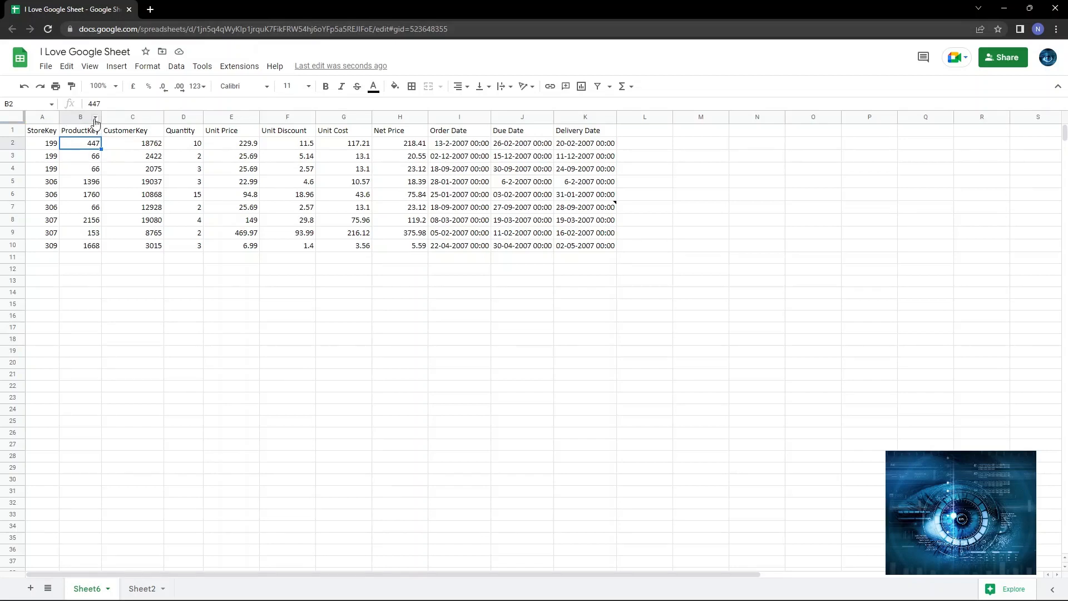
left_click(84, 115)
left_click(88, 145)
left_click(66, 66)
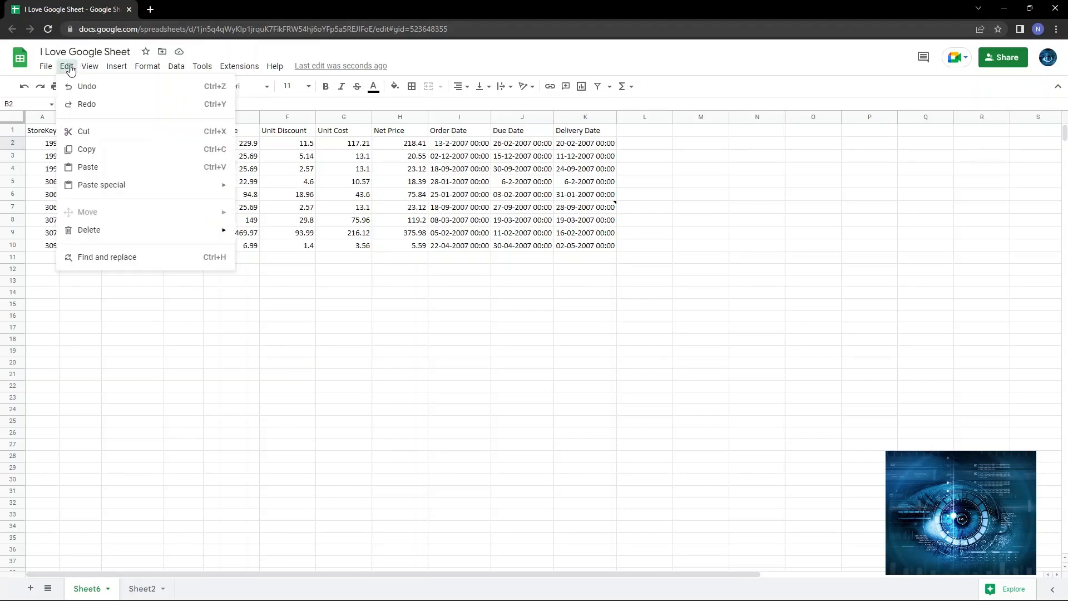
mouse_move(132, 233)
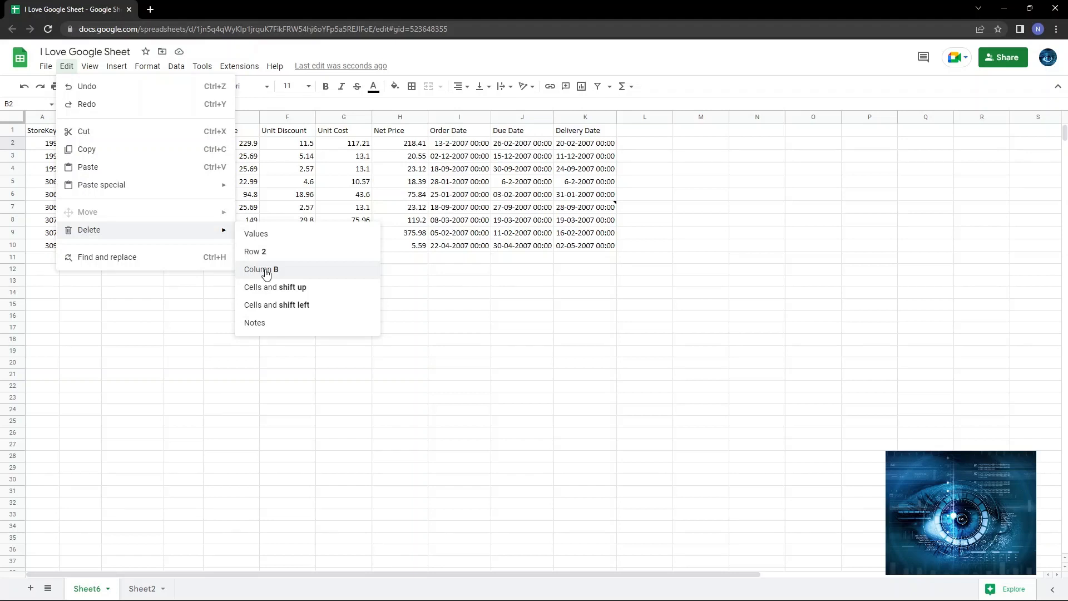
left_click(699, 455)
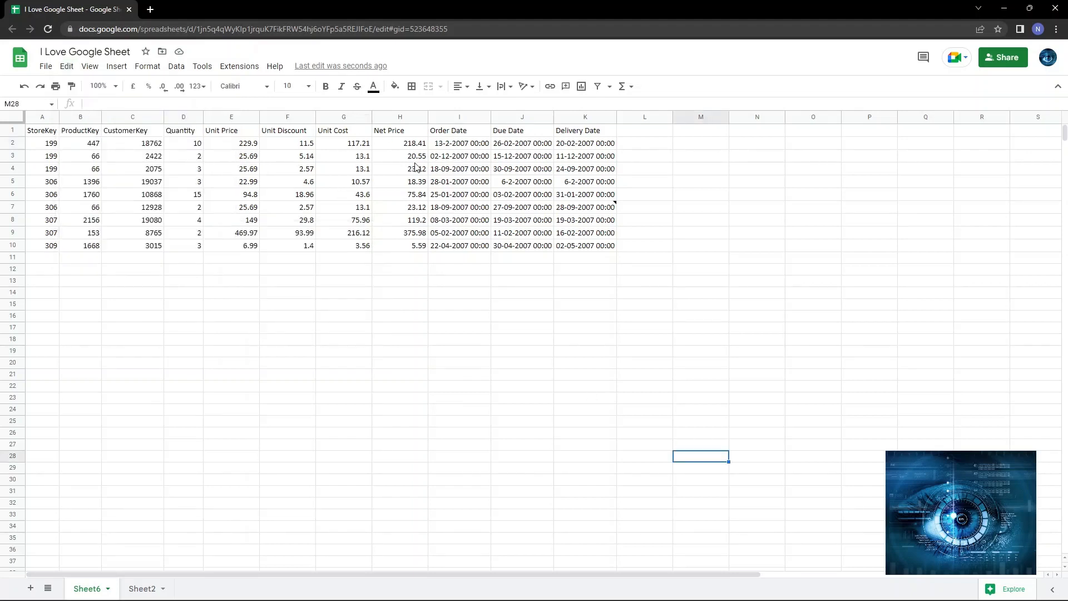
Step: Delete the Net Price column H from the sales table and undo the deletion
left_click(409, 147)
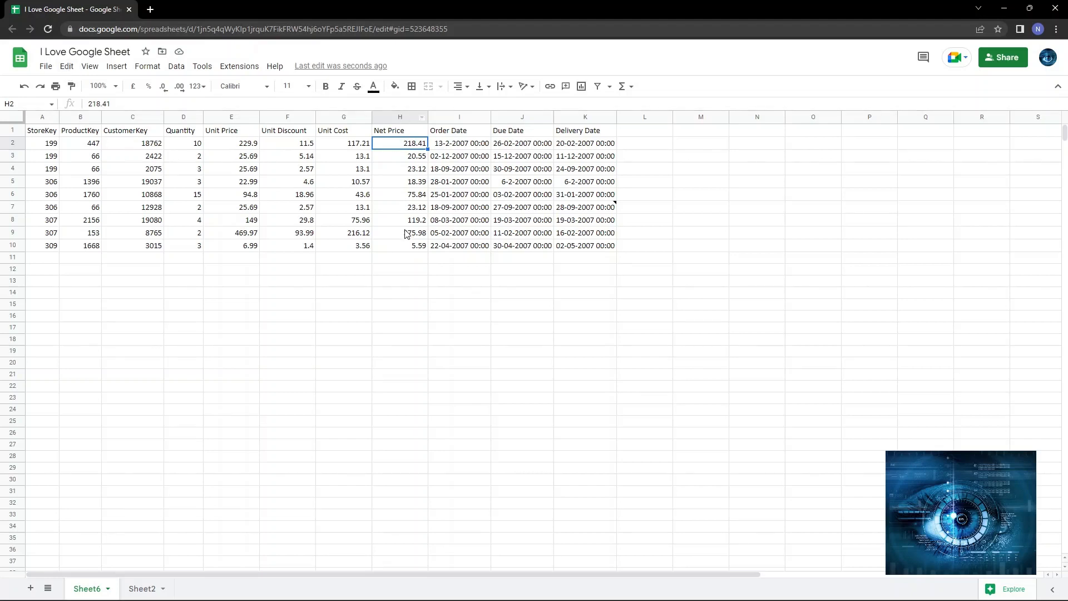
left_click(72, 66)
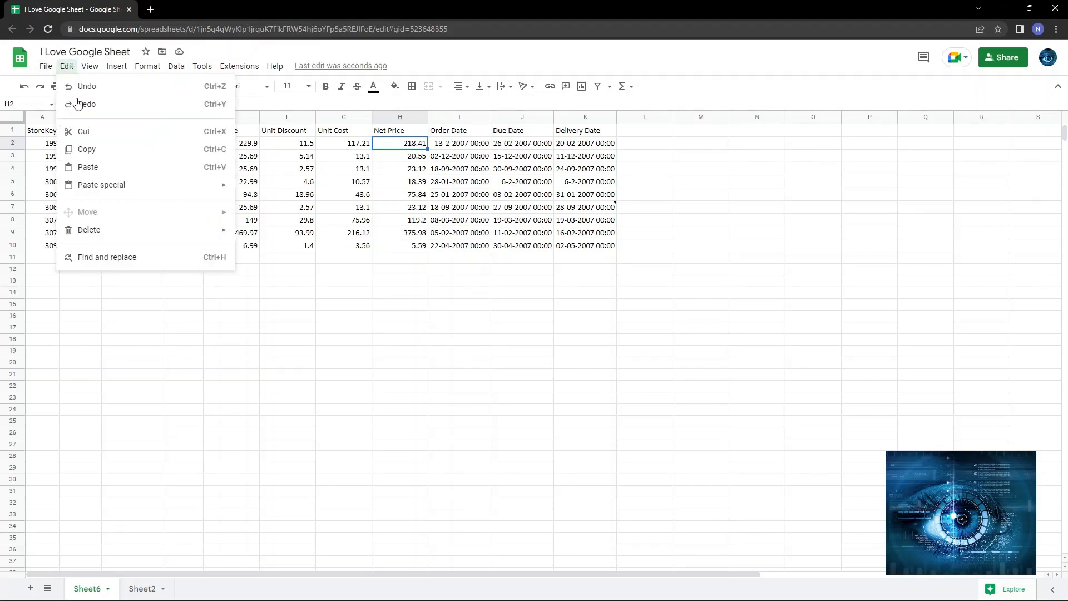
mouse_move(107, 231)
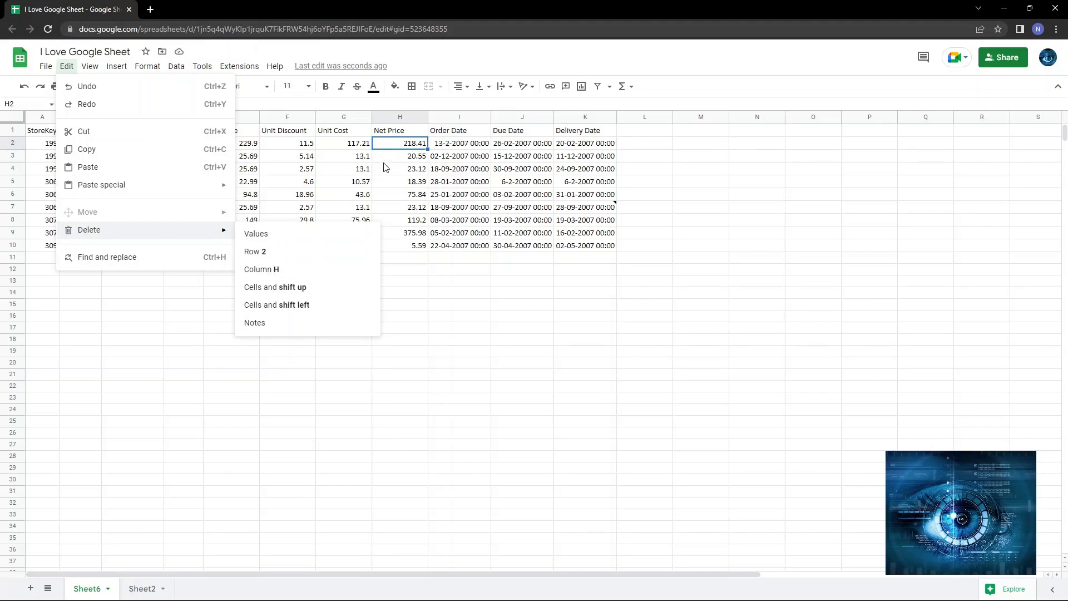
left_click(263, 270)
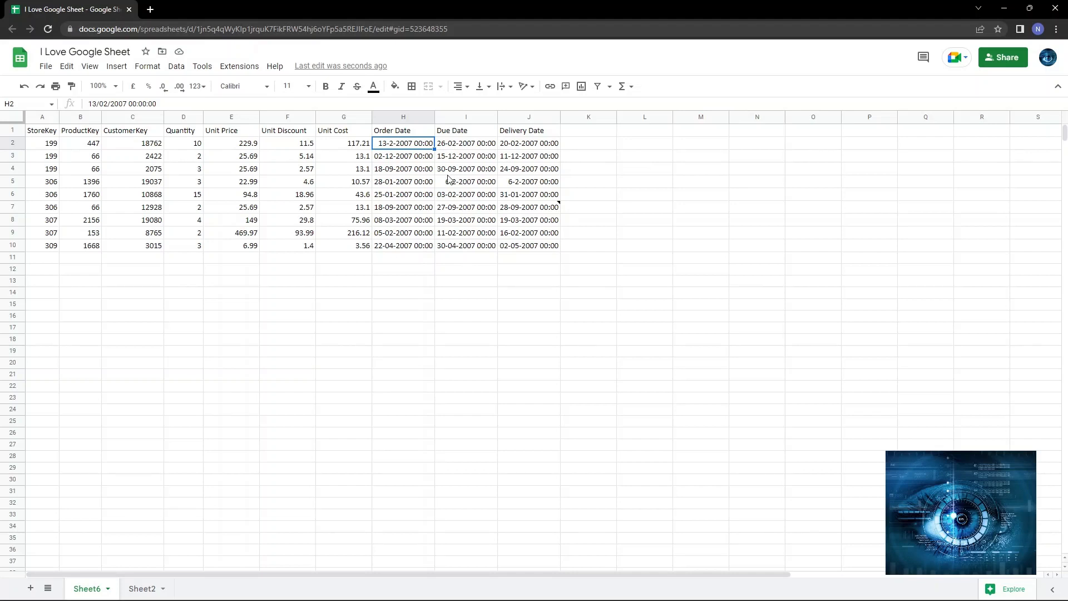
key("ctrl+z")
left_click(401, 305)
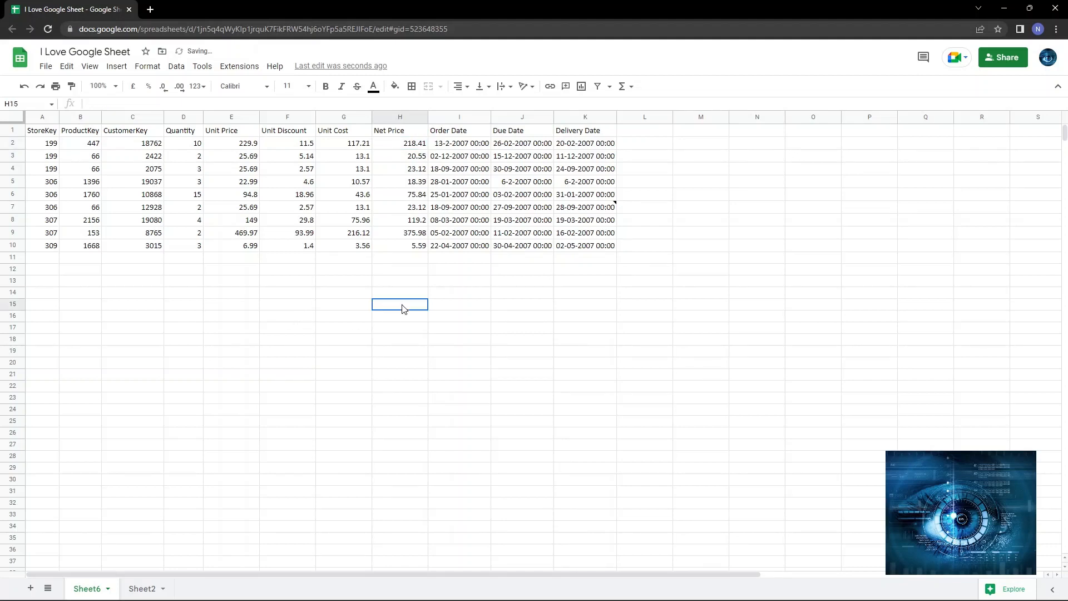
Step: Examine the options for deleting the Net Price cell H2 and shifting the surrounding cells up or left
left_click(398, 146)
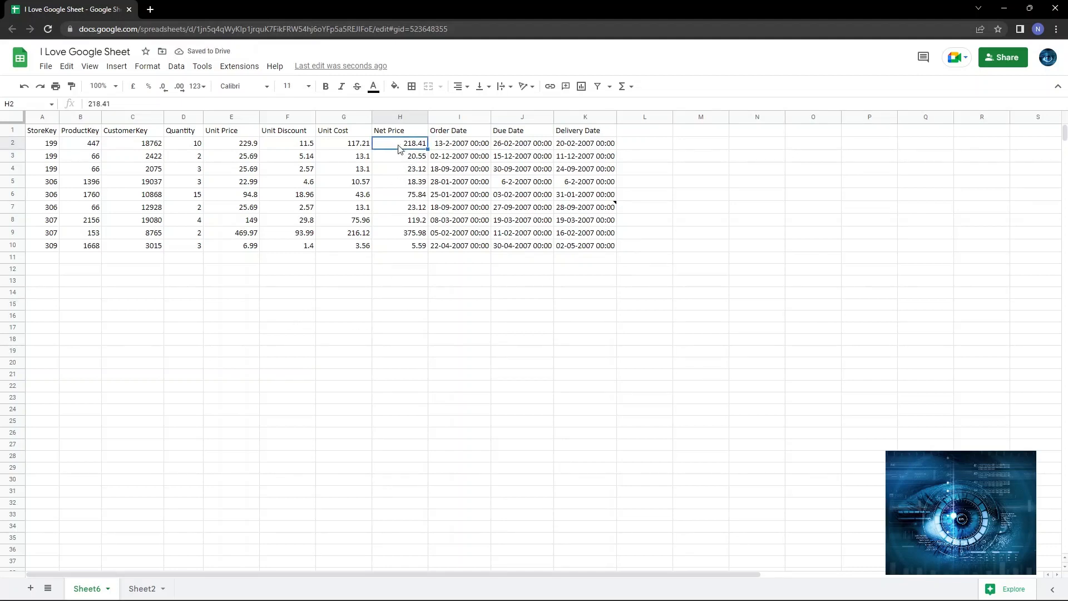
left_click(77, 71)
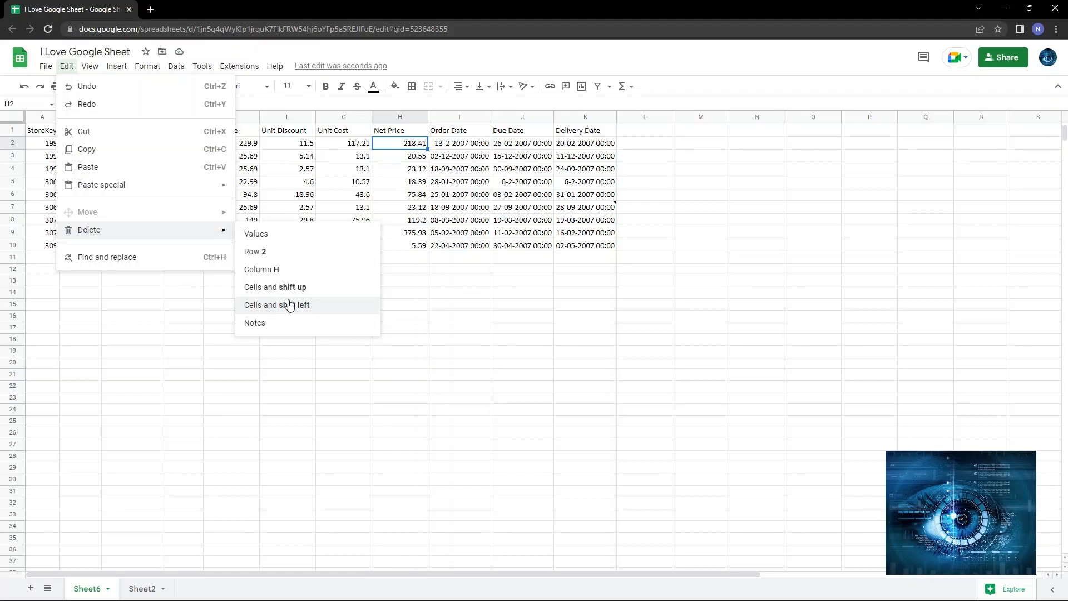
left_click(543, 329)
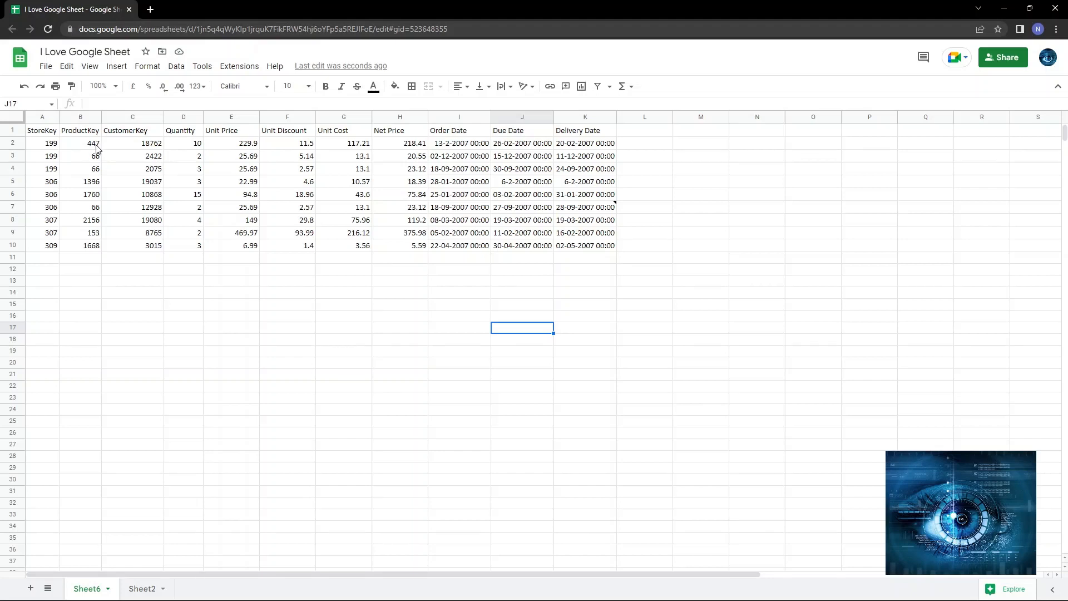
Step: Delete the StoreKey cells A5:A7 and shift the cells below them up
left_click_drag(95, 186, 53, 211)
left_click(93, 316)
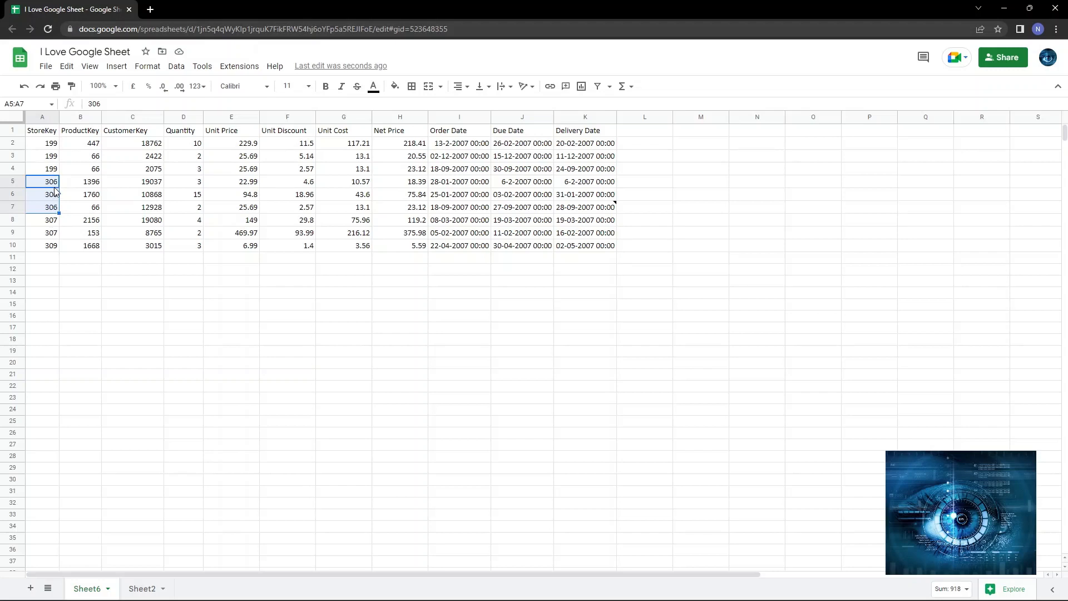
left_click(67, 66)
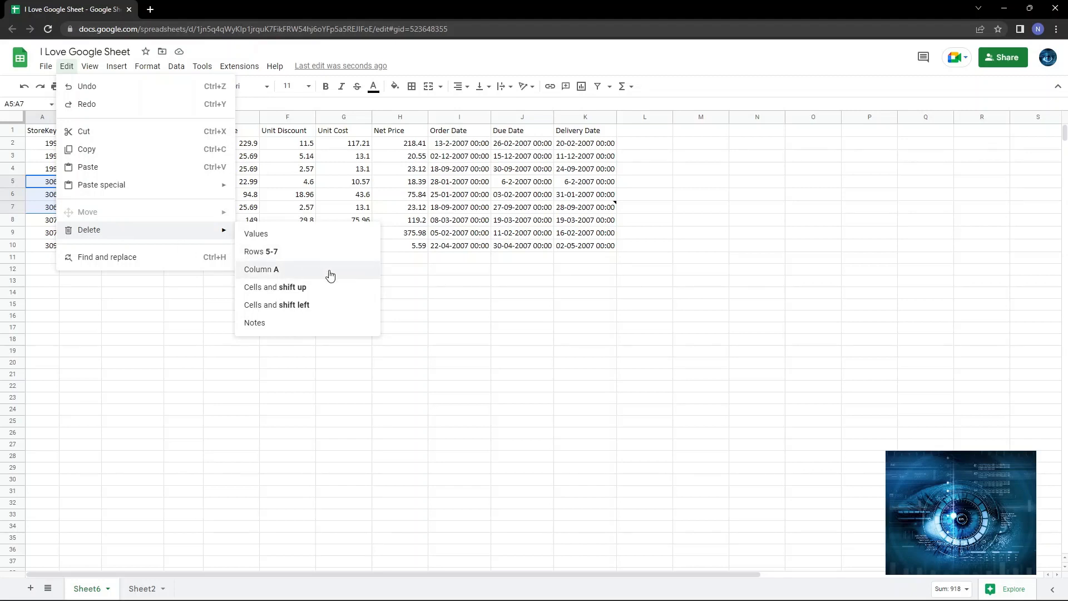
left_click(296, 290)
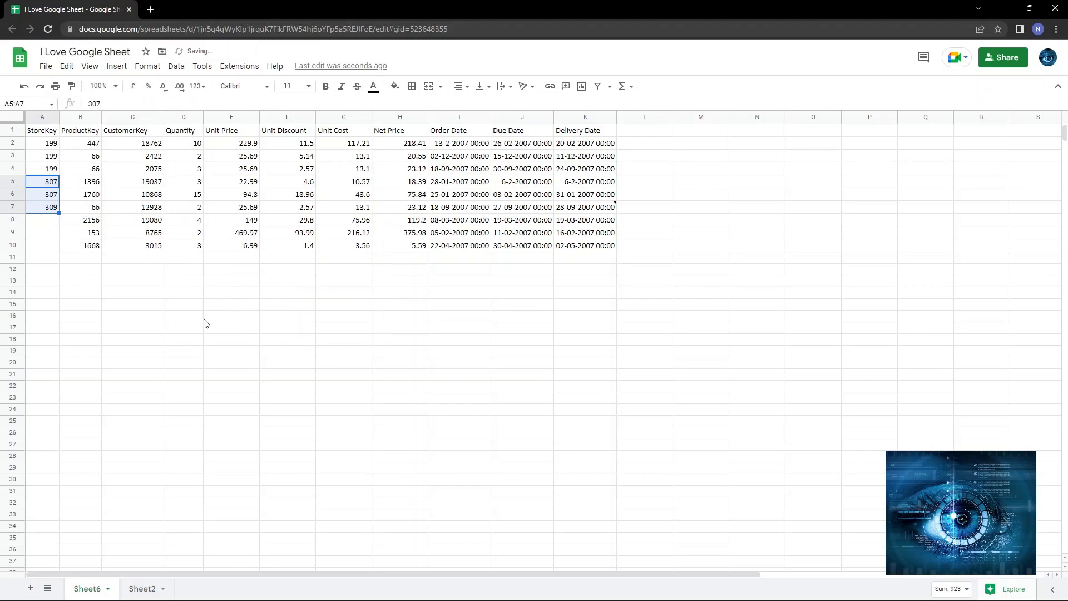
Step: Check the StoreKey values in A5:A7 and undo the deletion that shifted the cells up
left_click(54, 183)
left_click(57, 194)
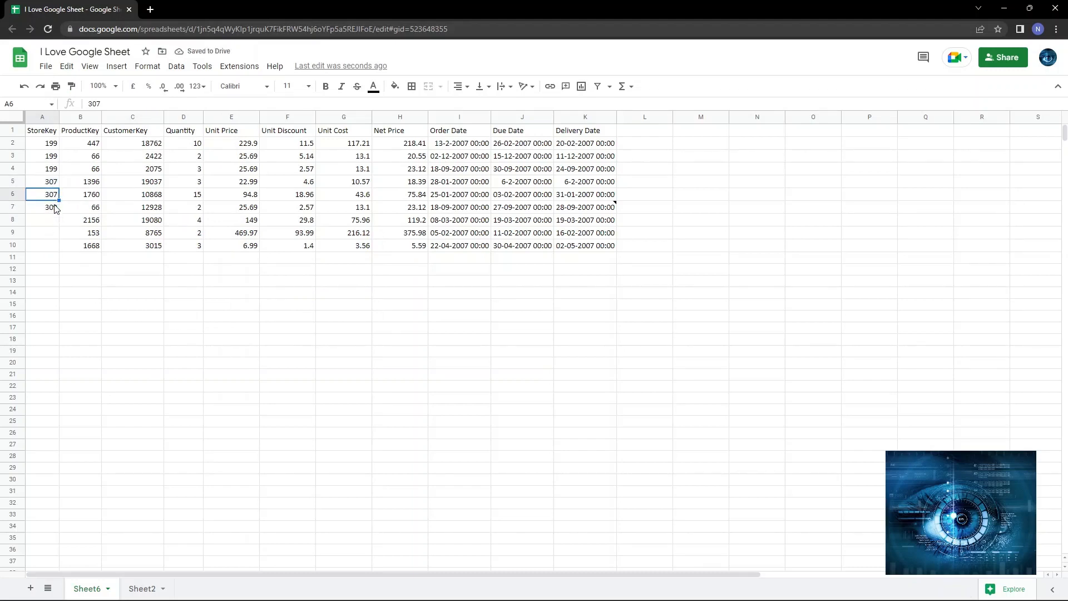
left_click(56, 205)
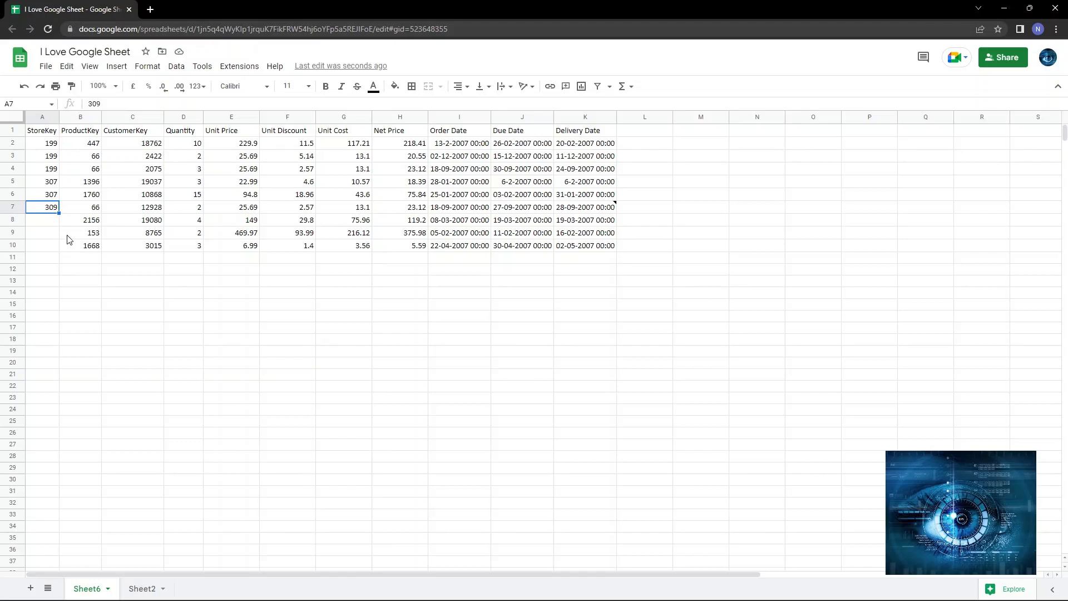
key("ctrl+z")
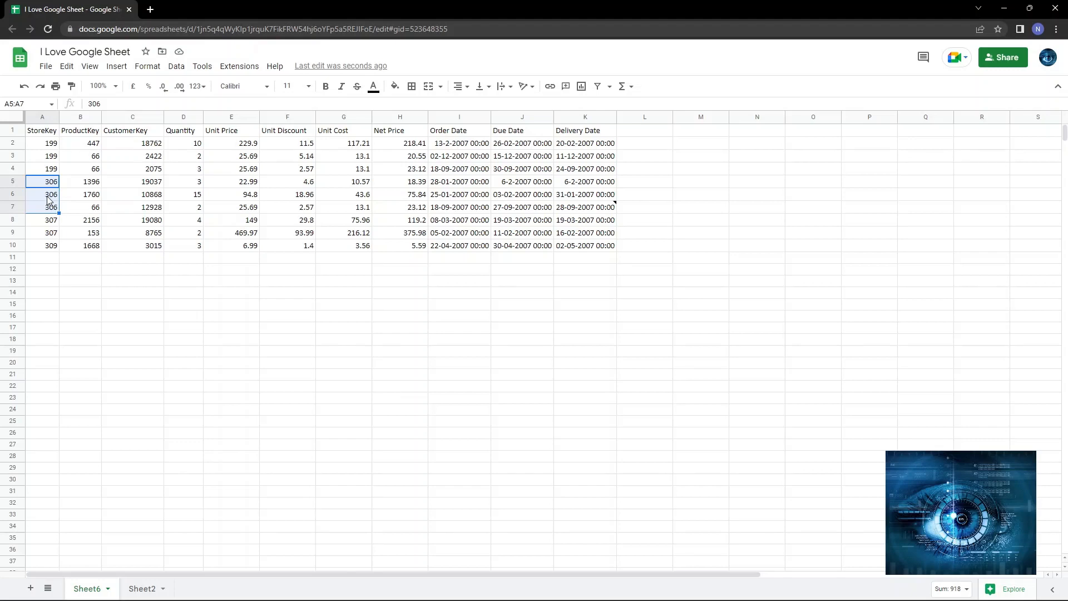
Step: Delete the StoreKey cells A5:A7 with shift left, check the moved cells in rows 5 to 7, and undo the deletion
left_click_drag(84, 184, 585, 209)
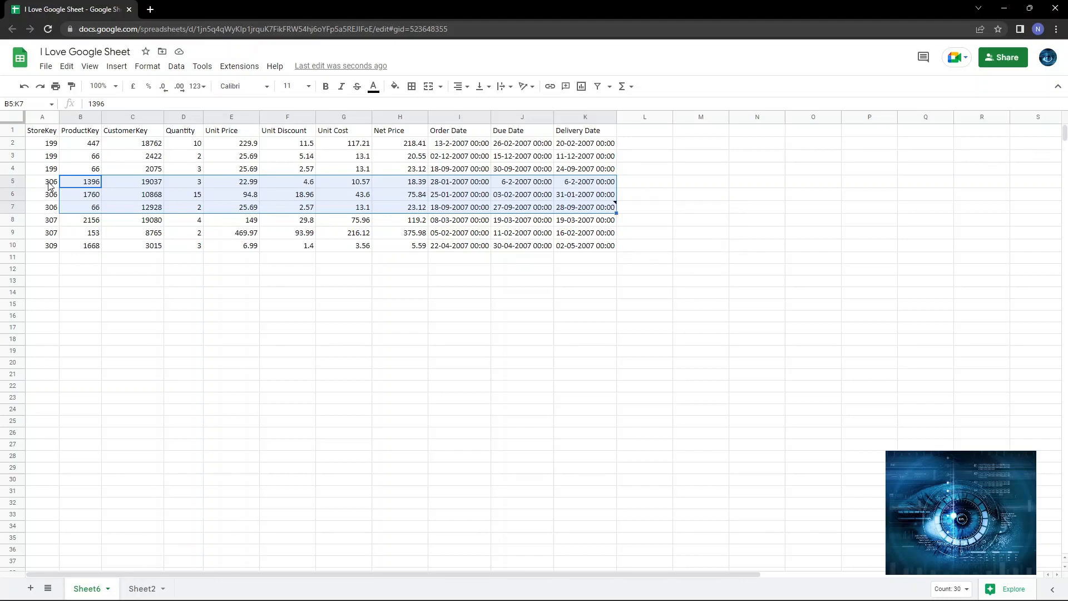
left_click_drag(49, 186, 49, 207)
left_click(67, 66)
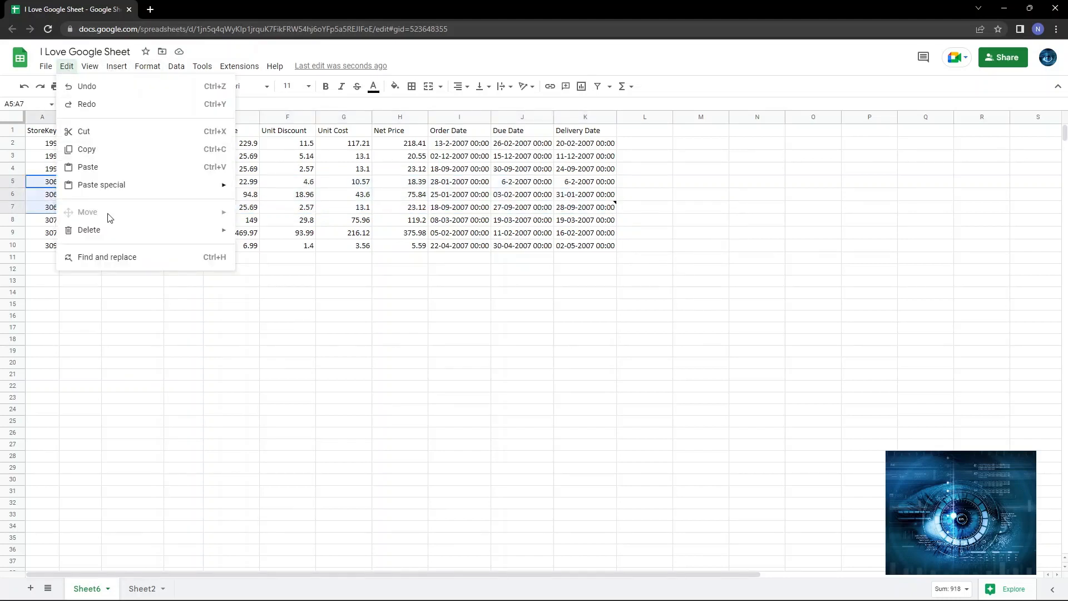
mouse_move(114, 231)
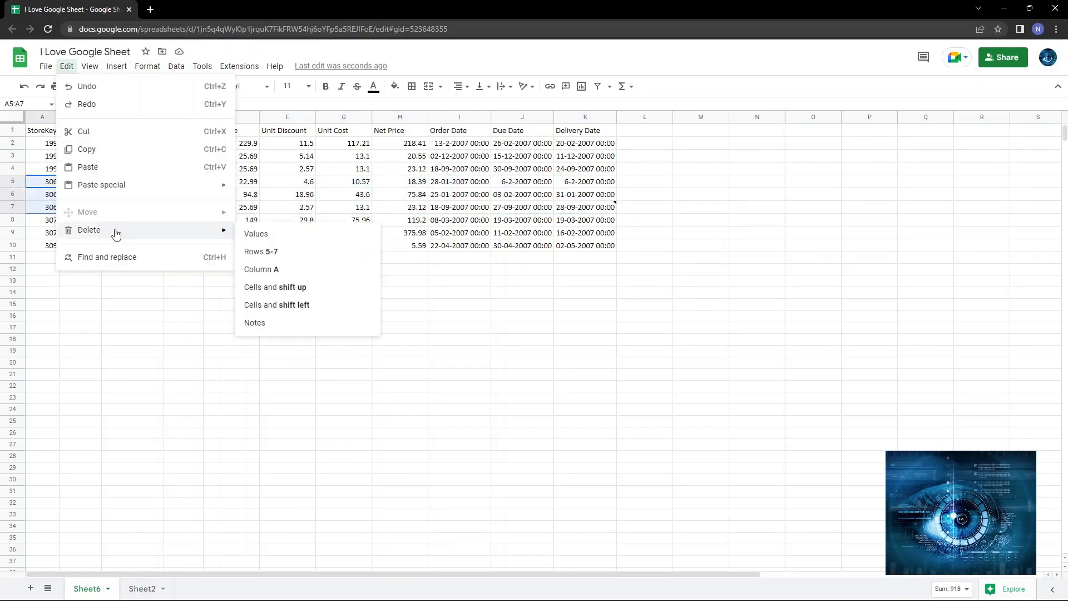
left_click(269, 308)
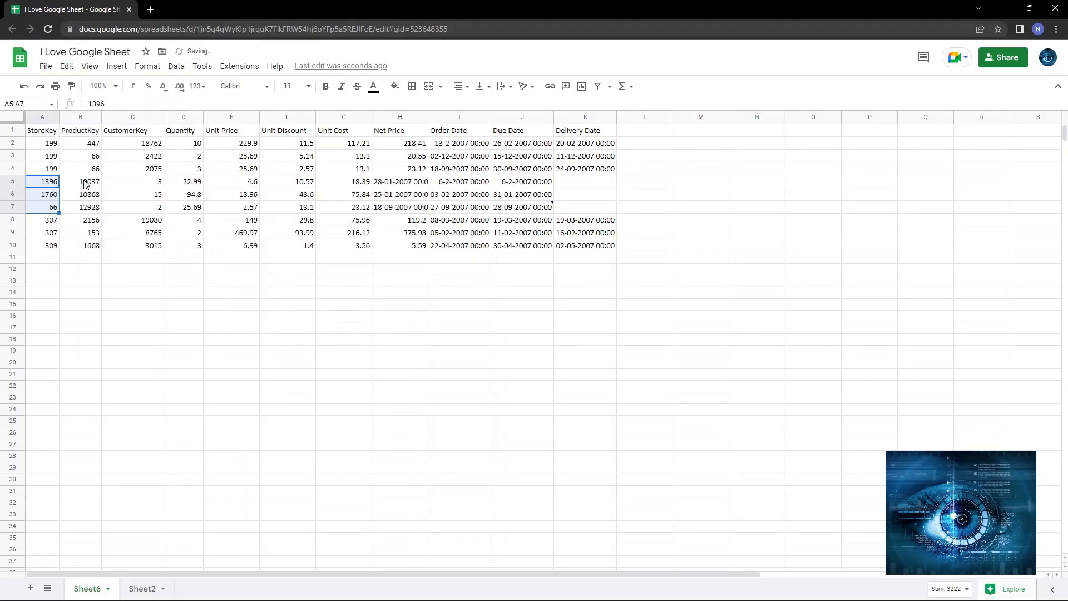
left_click_drag(85, 184, 510, 210)
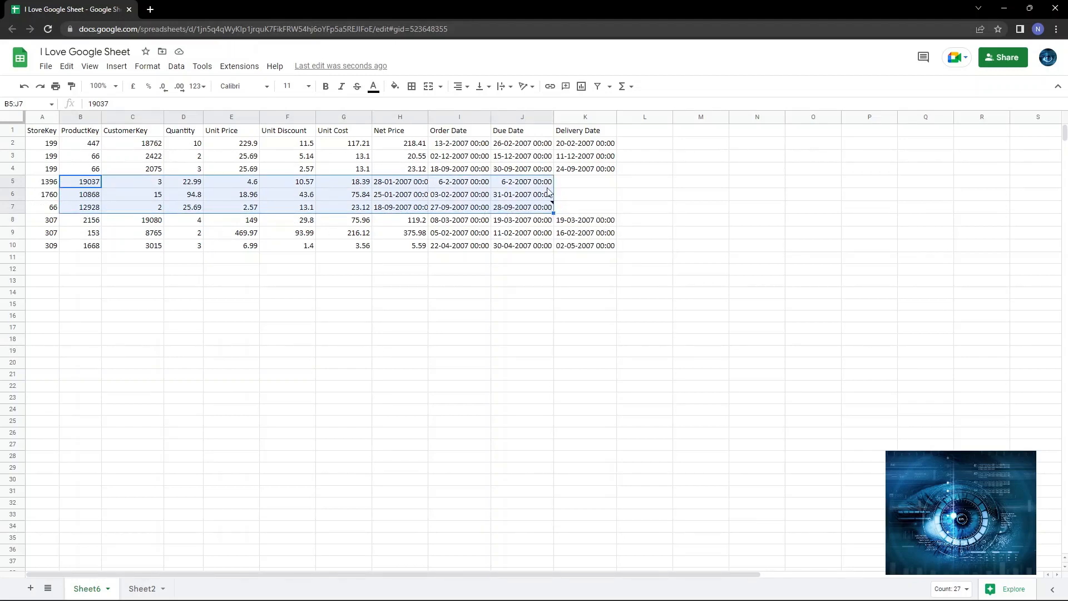
left_click_drag(586, 184, 583, 214)
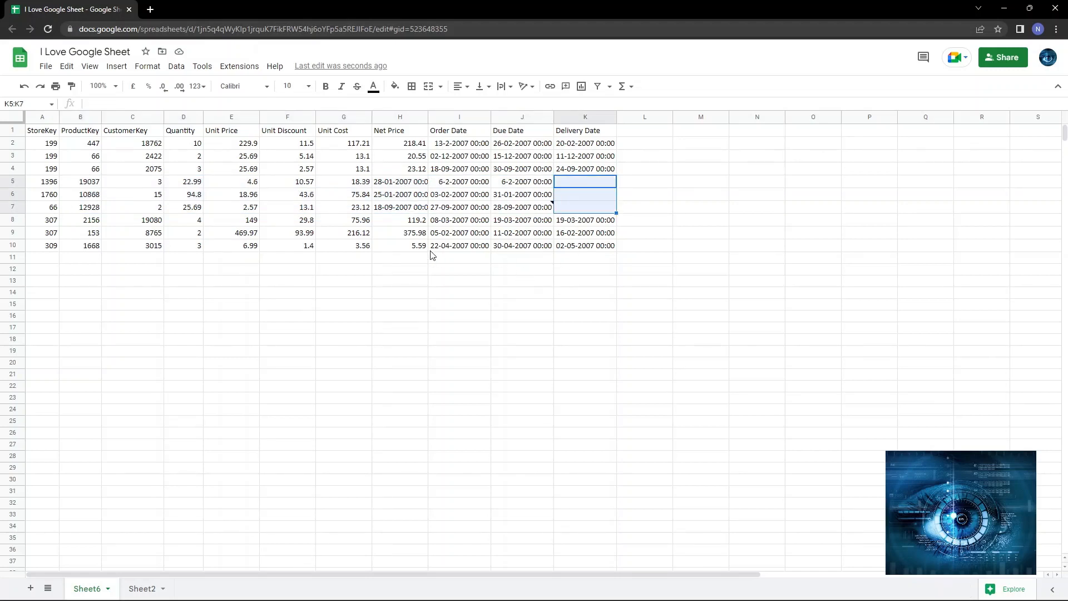
key("ctrl+z")
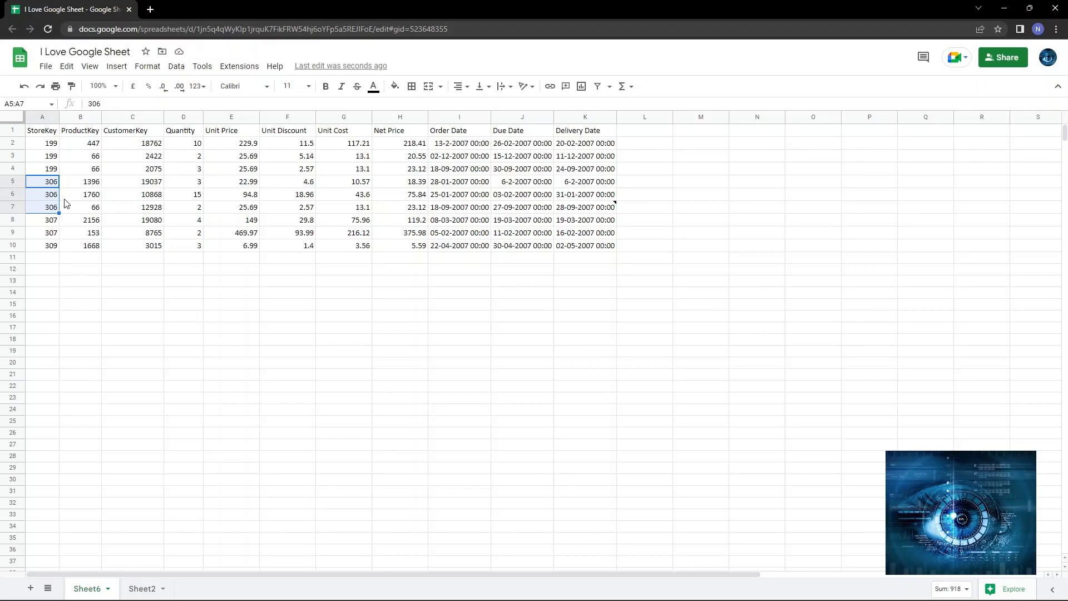
Step: Repeat the shift-left deletion of StoreKey cells A5:A7 and undo it again
left_click(67, 66)
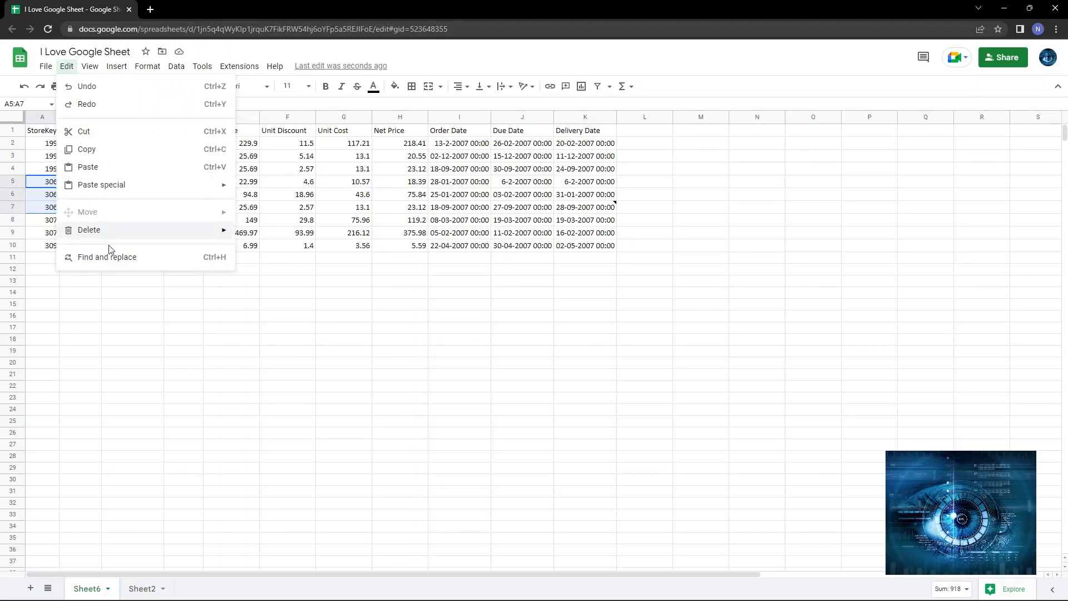
mouse_move(112, 232)
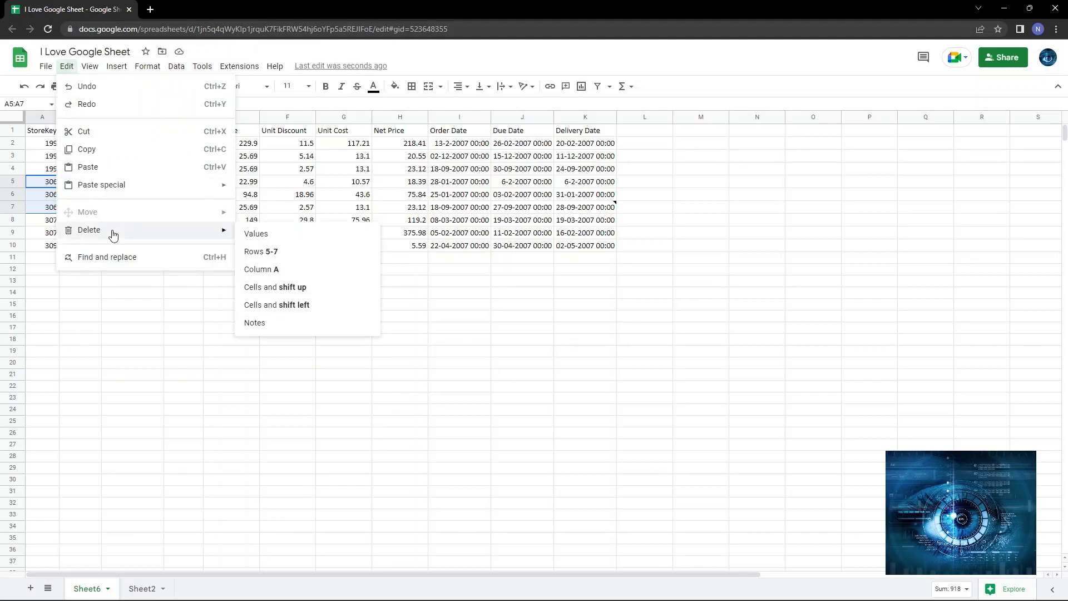
left_click(275, 306)
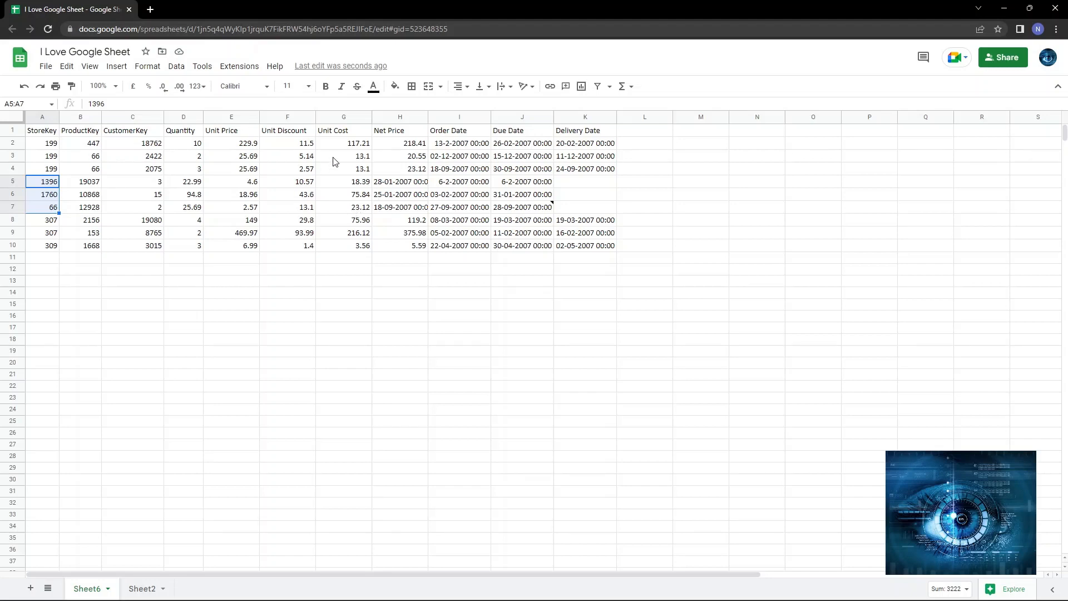
key("ctrl+z")
left_click(291, 259)
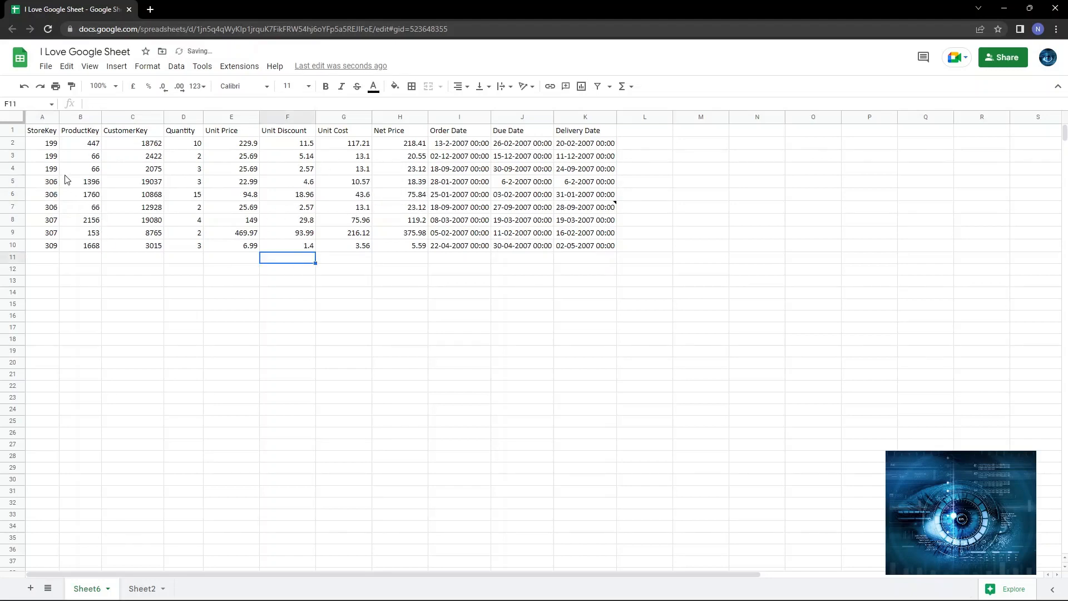
left_click(311, 293)
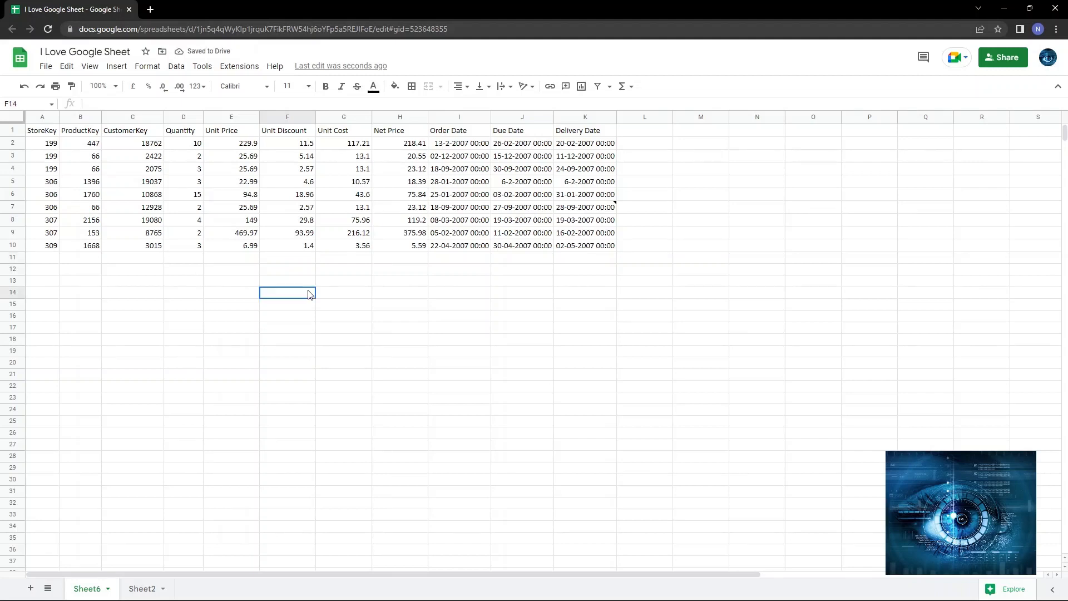
Step: Examine the delete options for empty cell F14, including Notes, and the available insert options such as Comment and Note
left_click(67, 66)
mouse_move(120, 229)
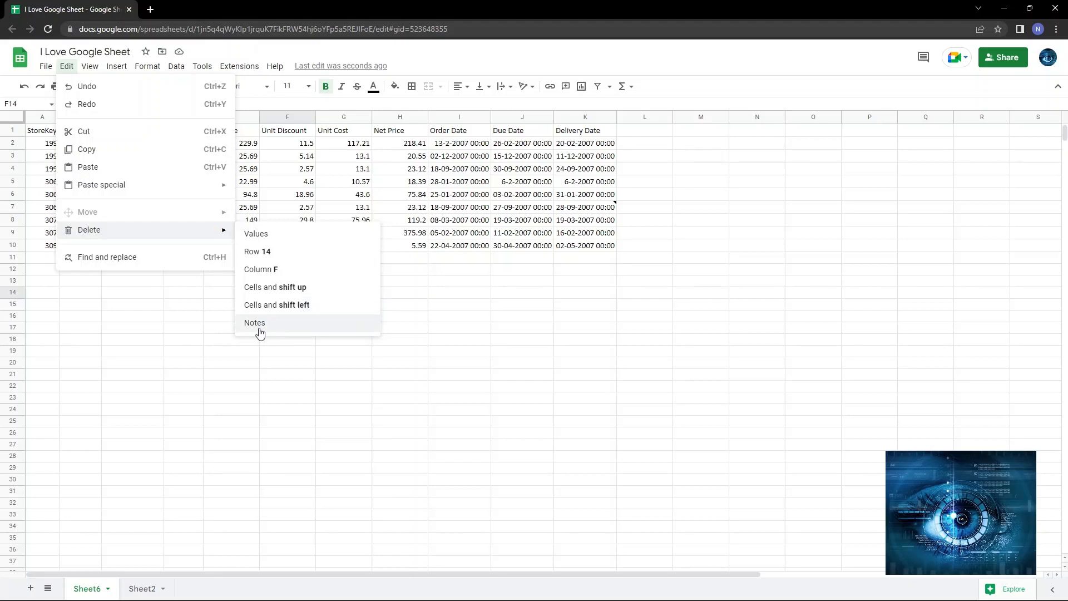
left_click(603, 377)
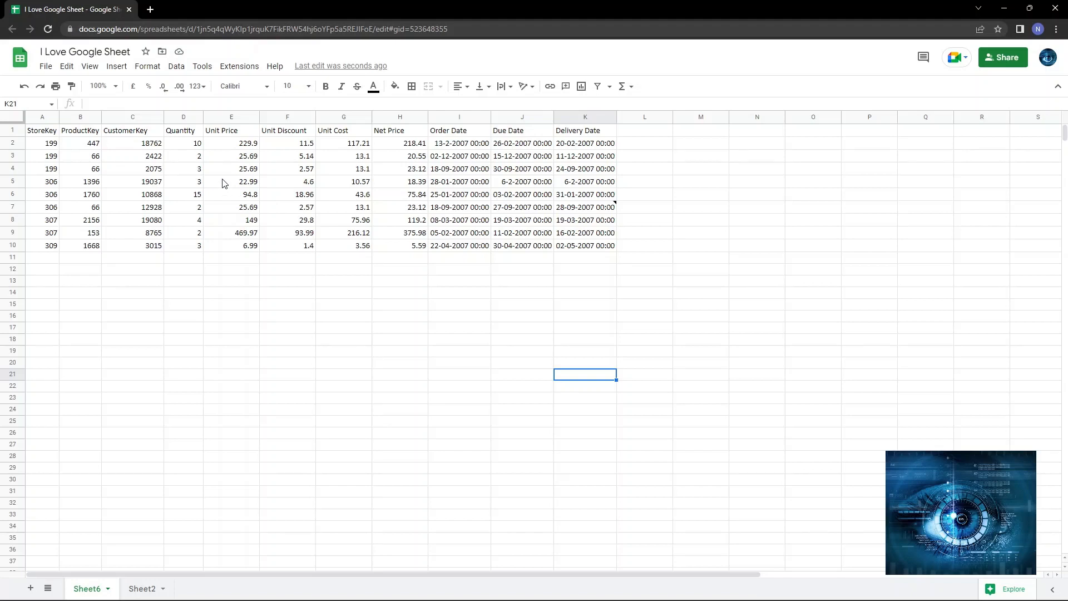
mouse_move(121, 68)
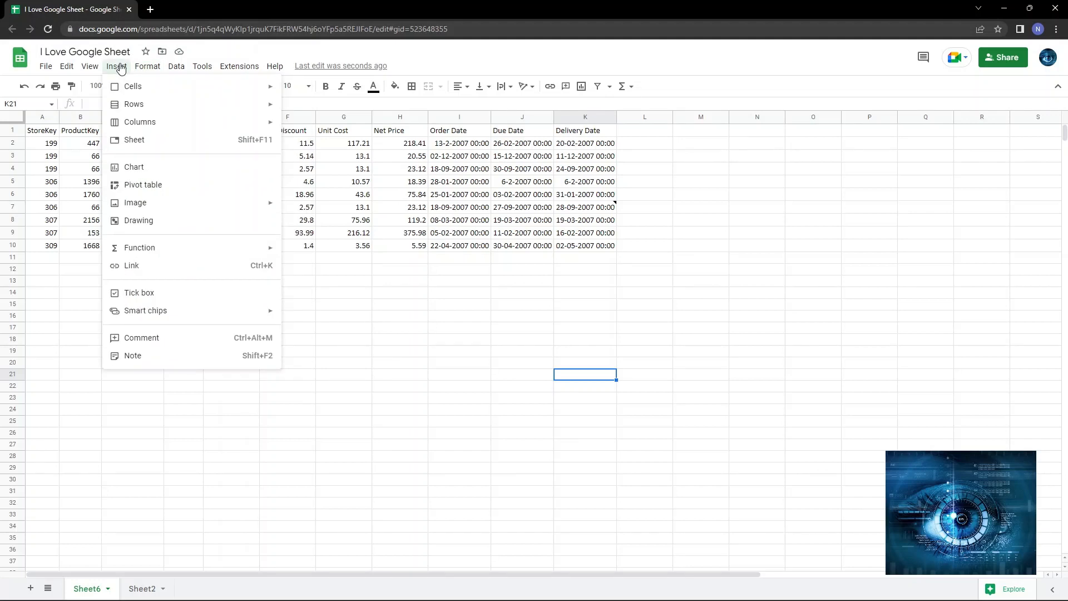
left_click(540, 364)
Step: Insert a note reading "Hi ...I love Google Sheet" on the Unit Discount cell F5
right_click(301, 184)
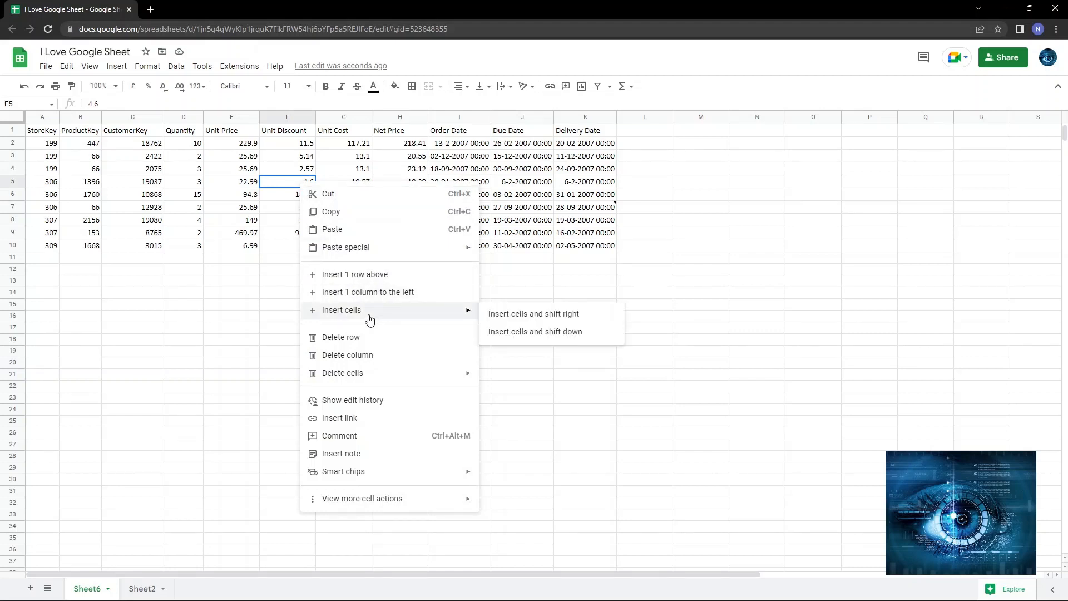
right_click(269, 179)
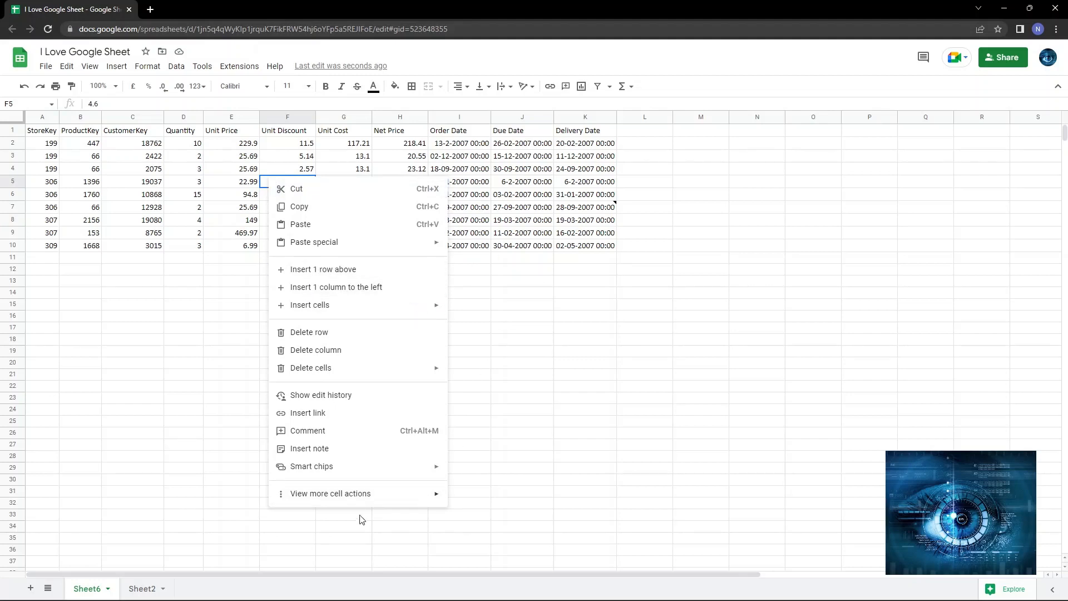
left_click(329, 450)
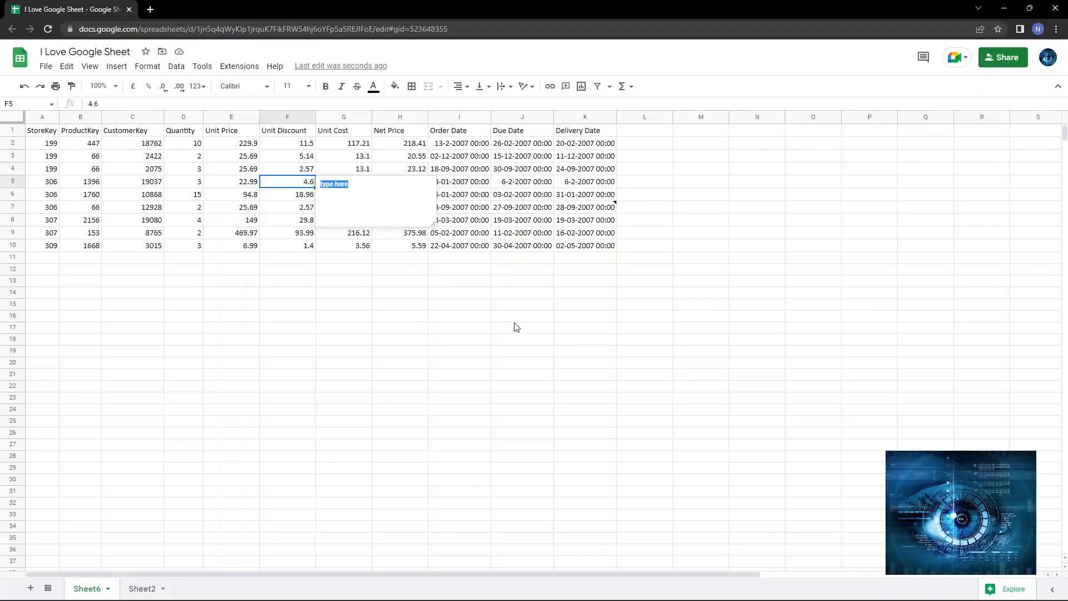
type("Hi ...I love Google She")
left_click(447, 316)
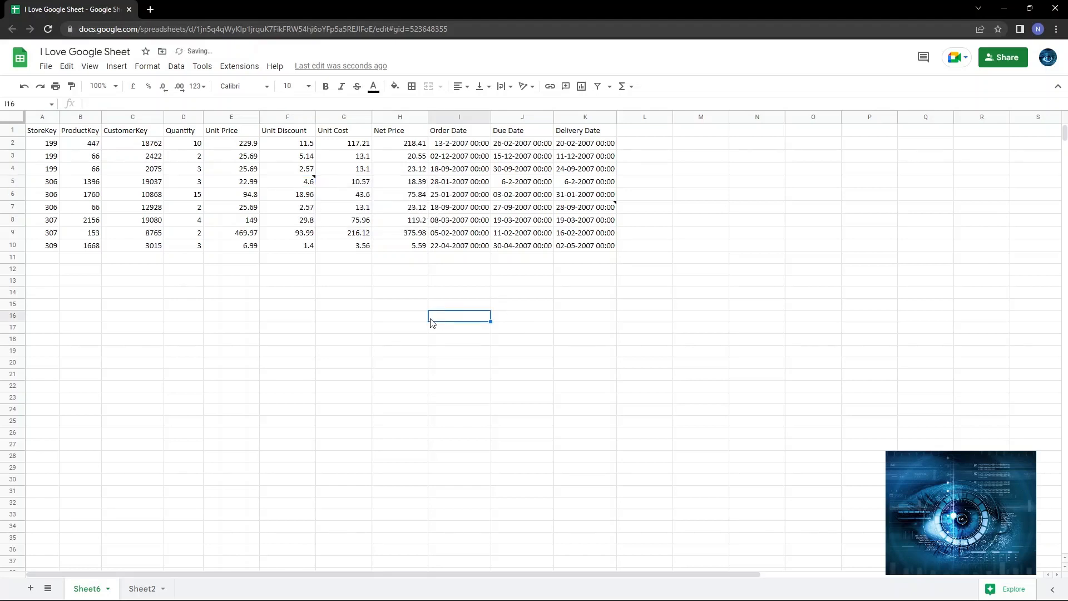
Step: Examine the cell actions offered for the annotated Unit Discount cell F5, including the option to delete notes
left_click(298, 183)
right_click(300, 183)
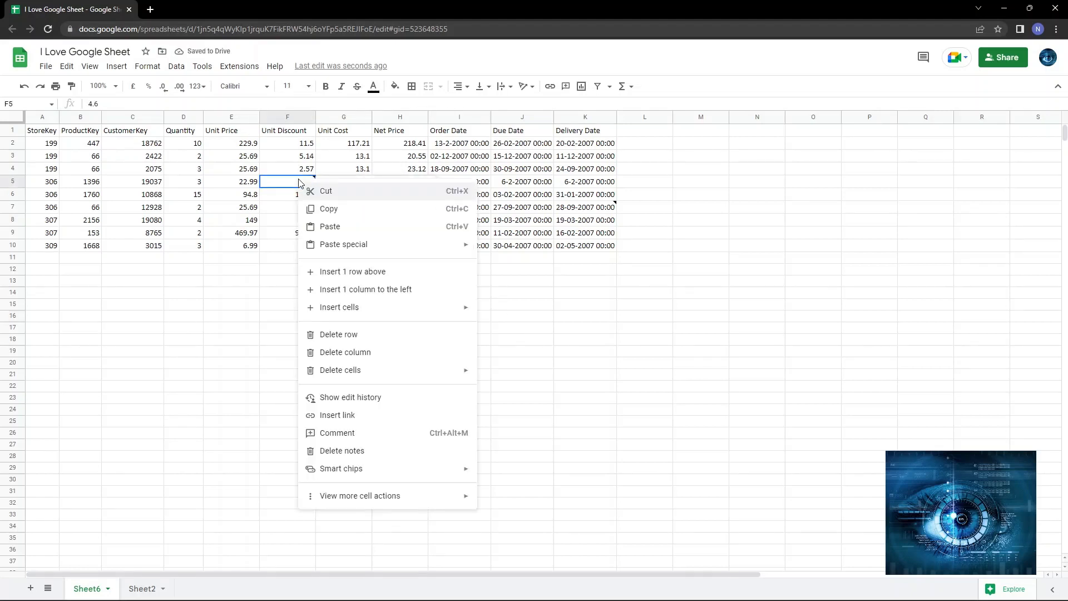
left_click(548, 283)
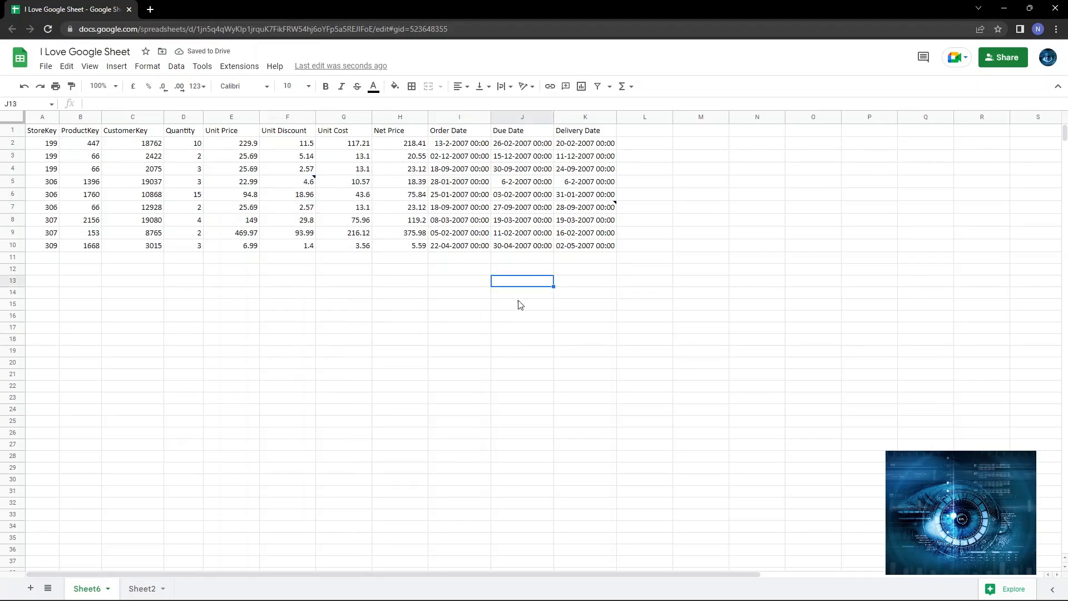
Step: Delete the note from Unit Discount cell F5, undo the deletion, and check the note on the cell
left_click(301, 186)
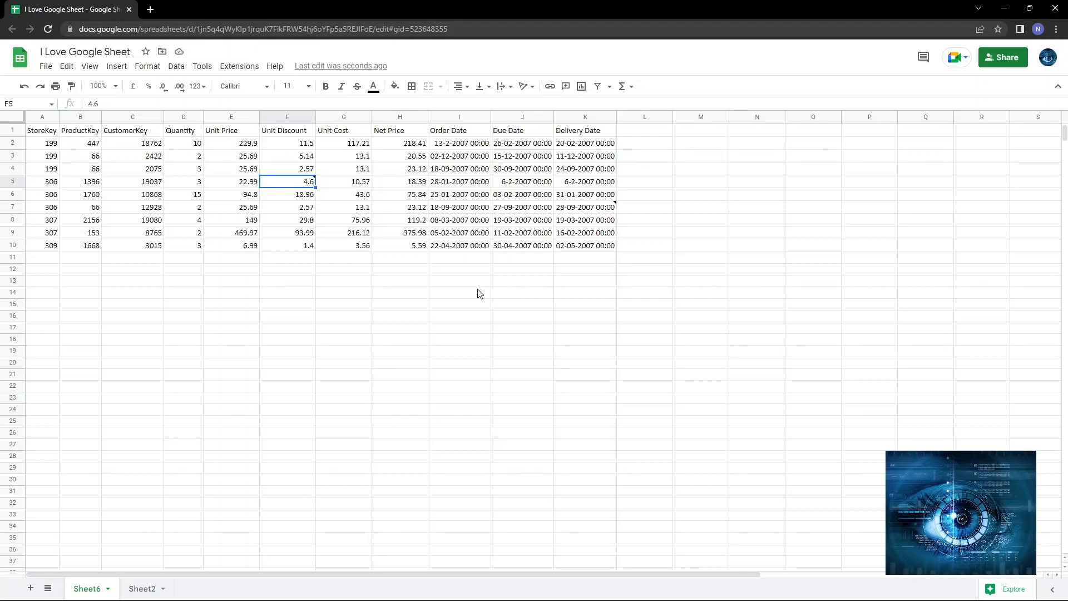
left_click(67, 67)
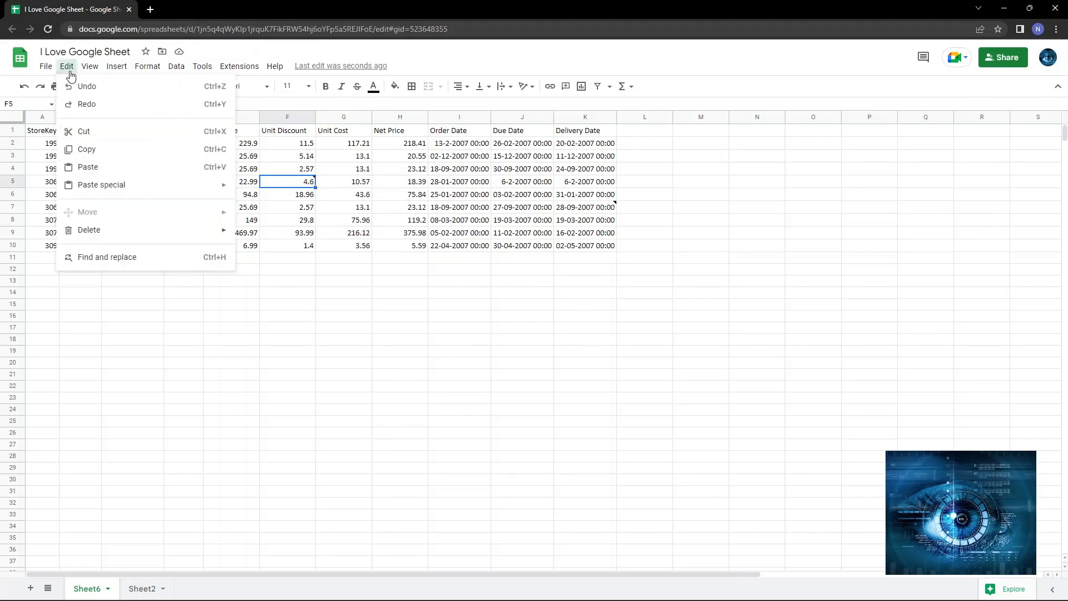
mouse_move(108, 231)
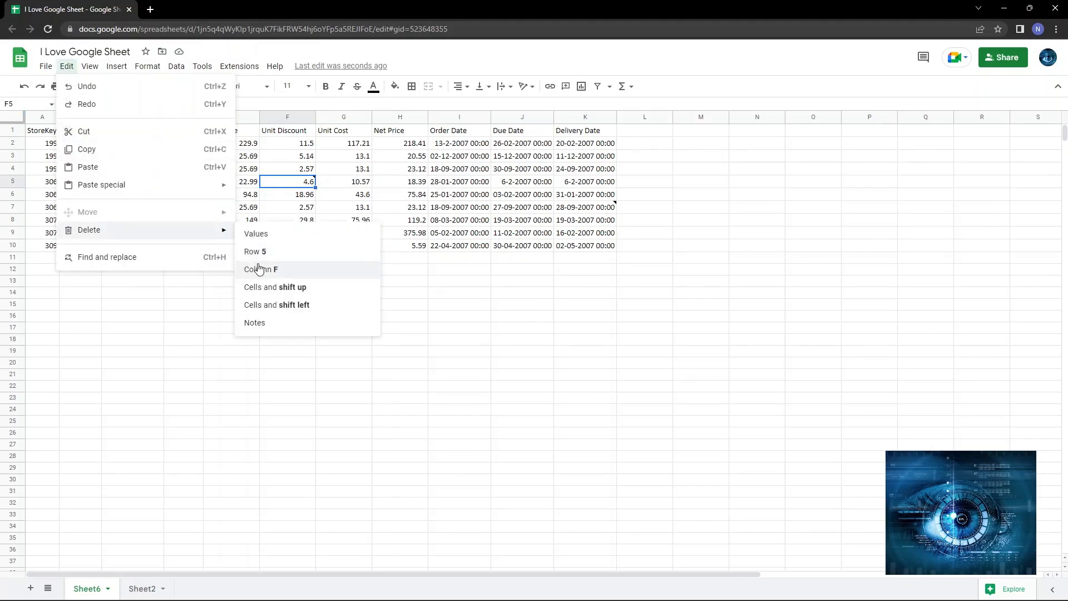
left_click(266, 325)
left_click(326, 385)
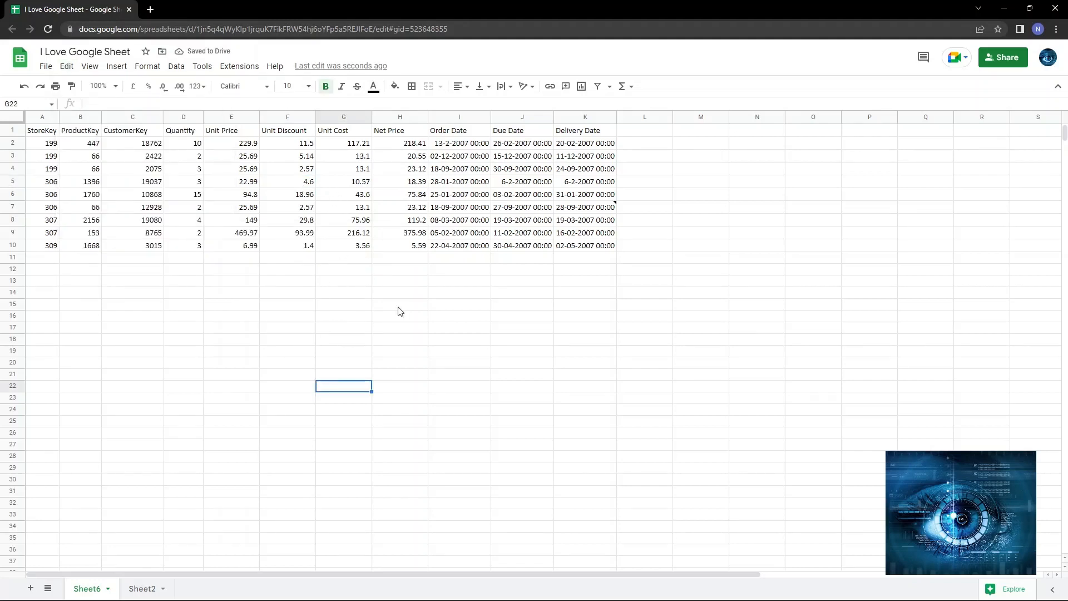
key("ctrl+z")
left_click(327, 341)
mouse_move(311, 181)
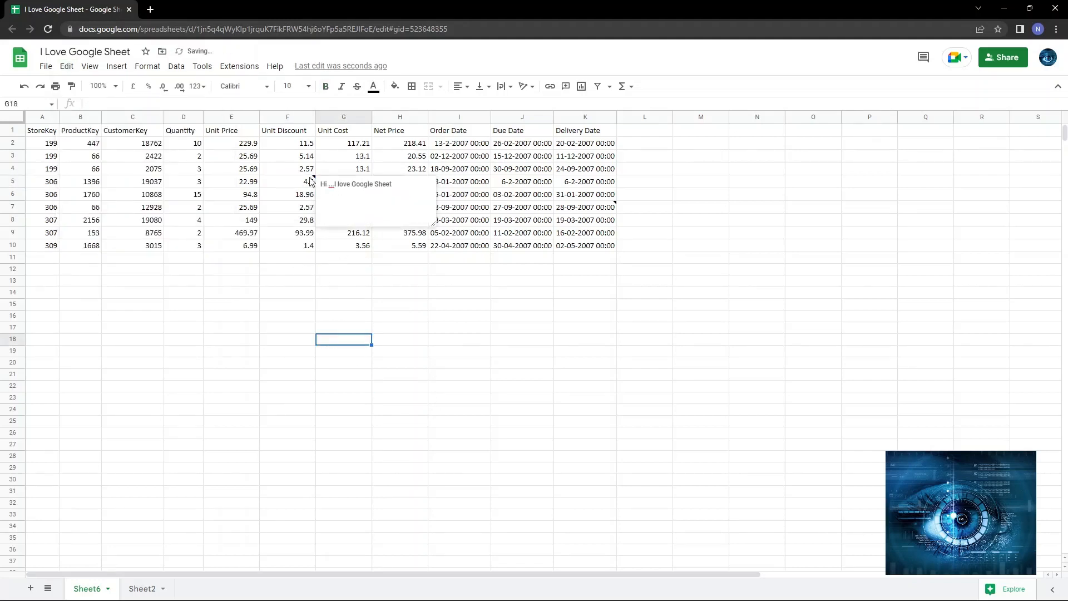
left_click(319, 431)
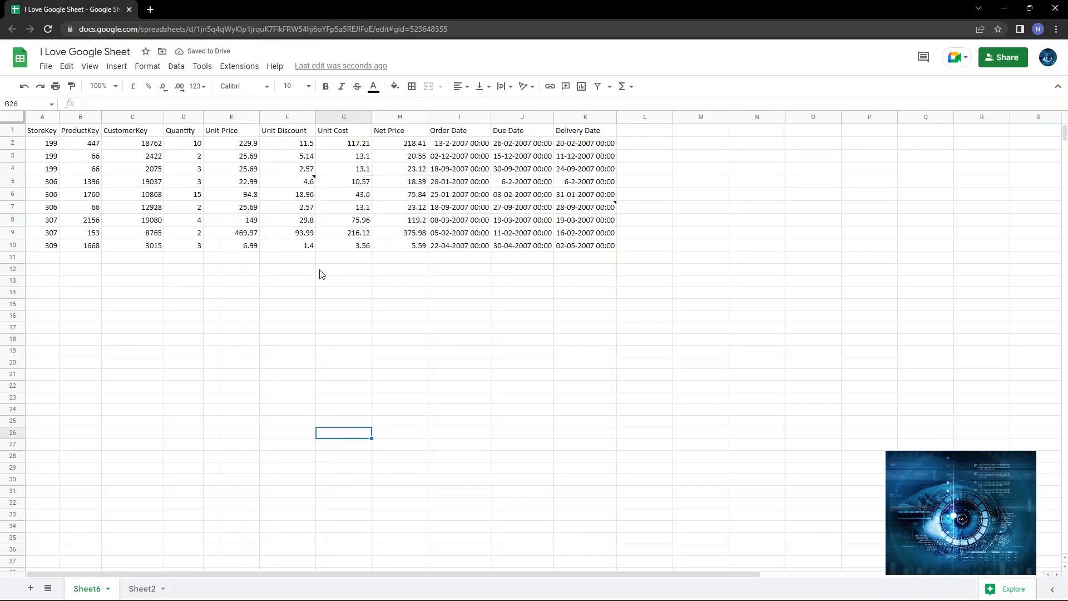
Step: Delete the note from Unit Discount cell F5
left_click(309, 185)
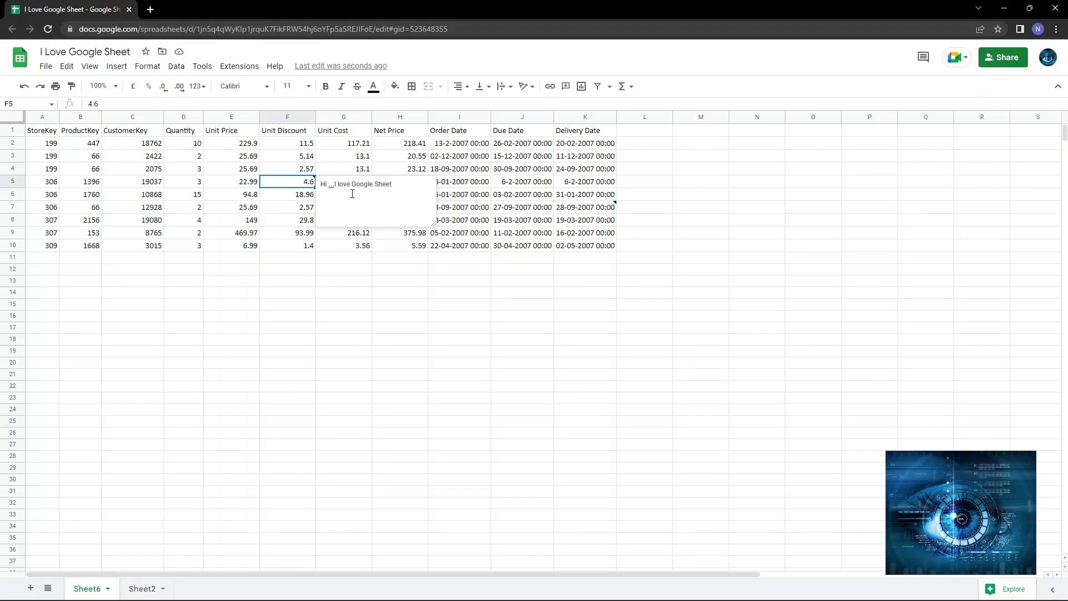
left_click(319, 308)
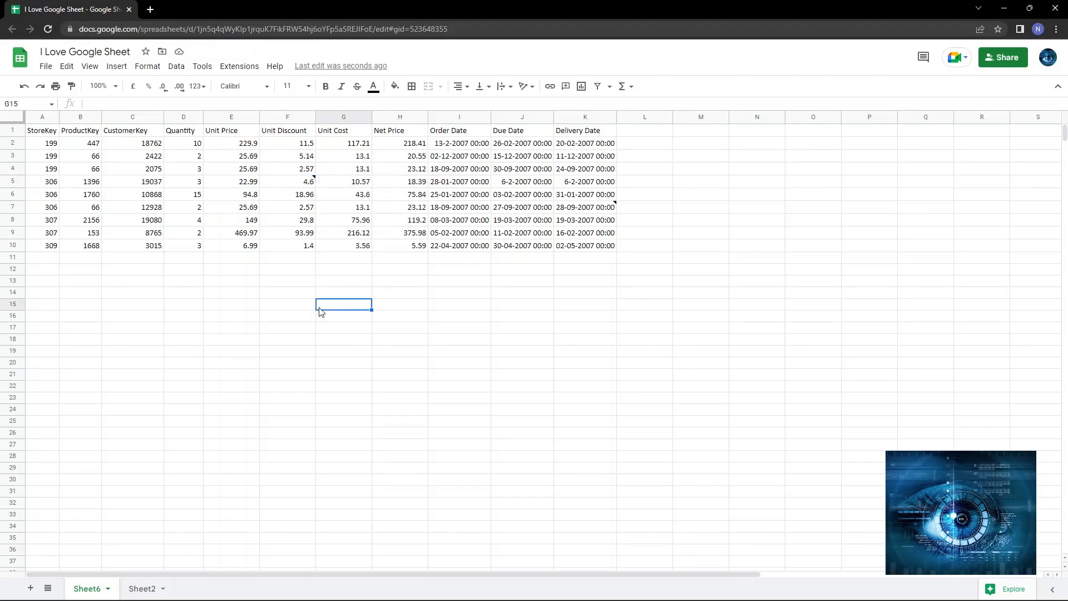
left_click(308, 188)
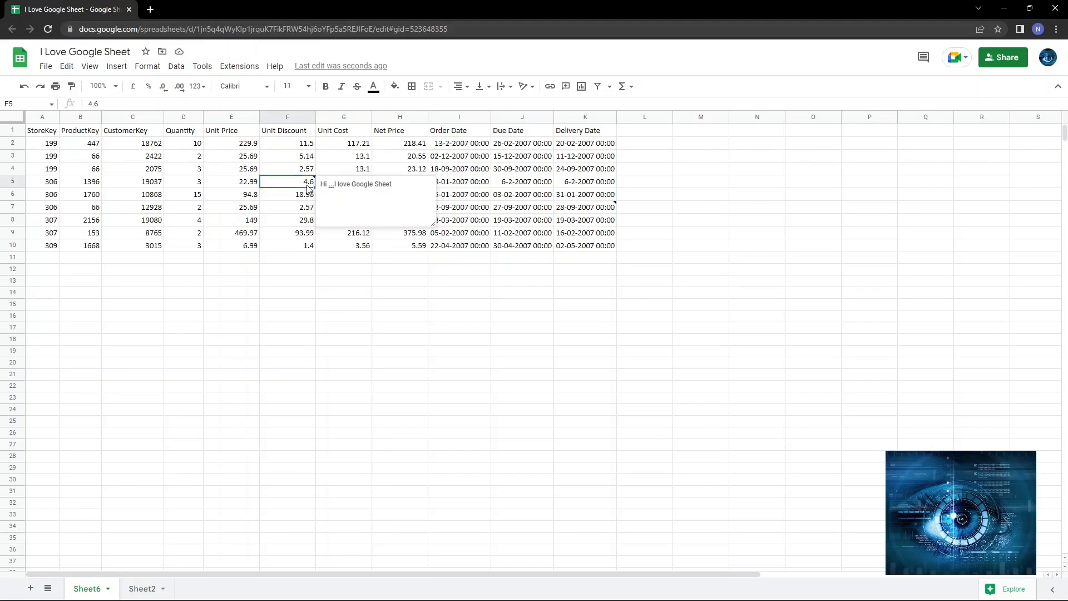
left_click(67, 66)
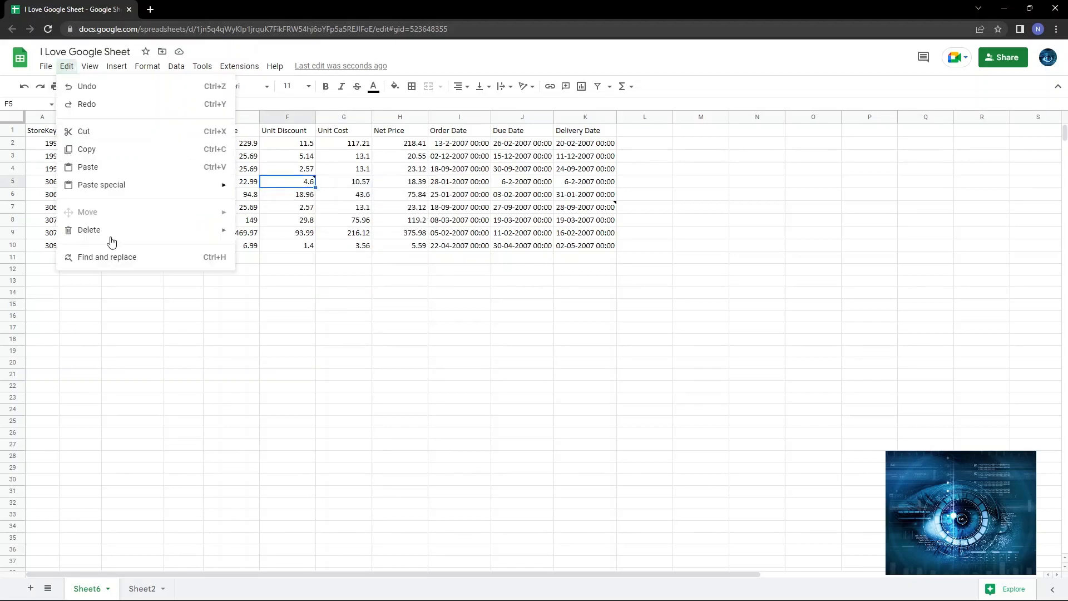
mouse_move(119, 238)
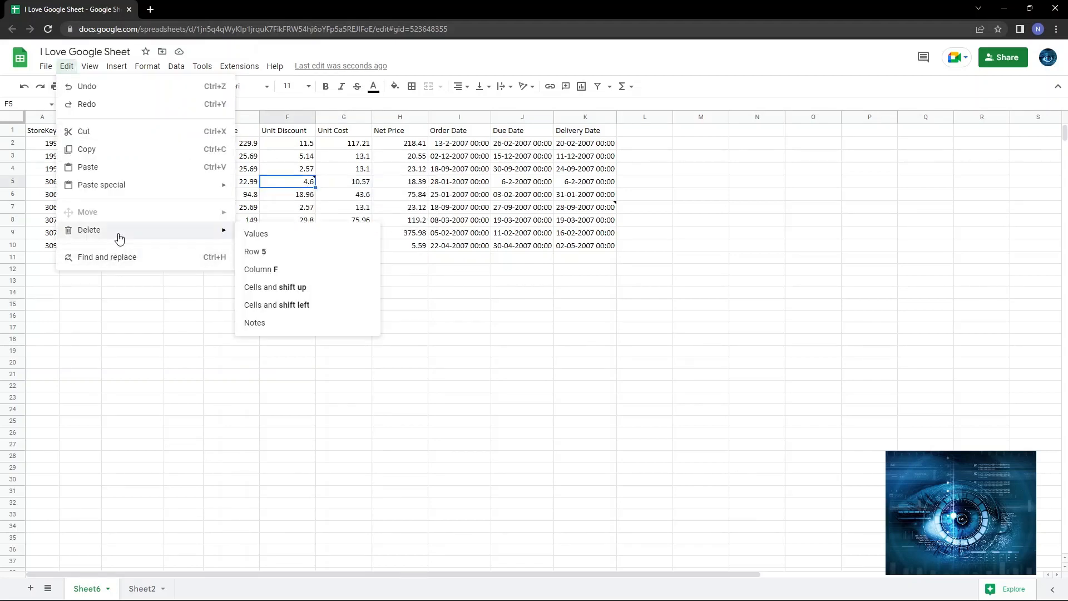
left_click(286, 328)
left_click(343, 409)
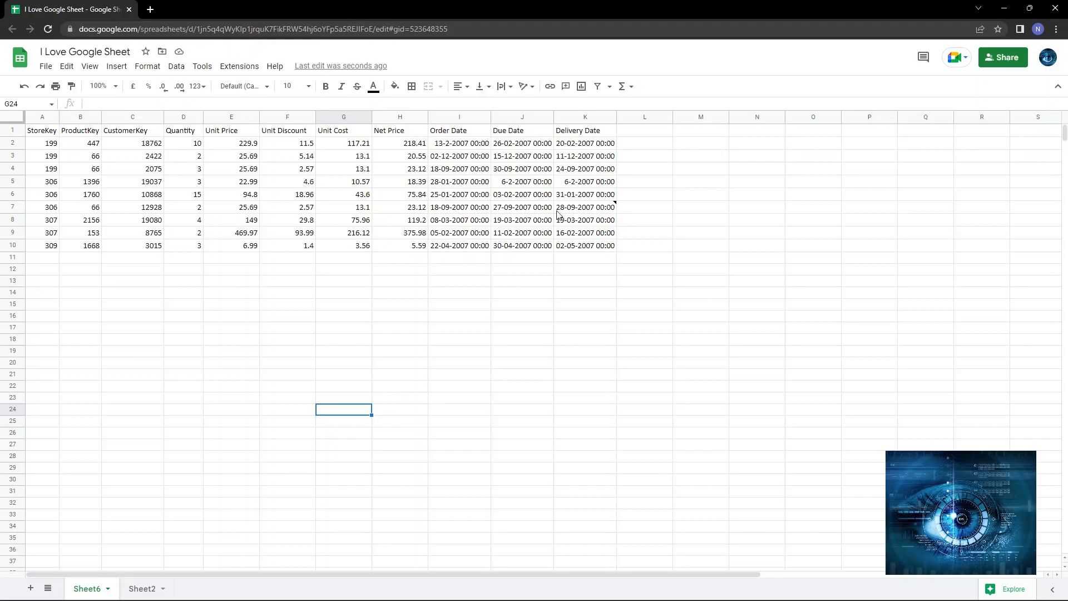
Step: Insert a note reading "I love google Sheets" on Unit Discount cell F6
mouse_move(611, 207)
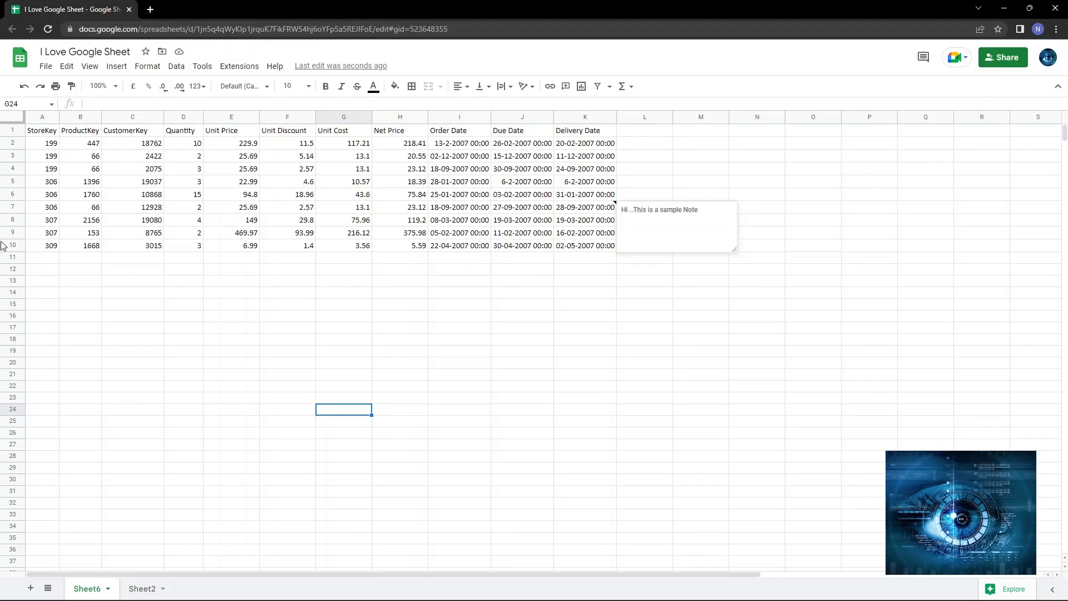
right_click(286, 195)
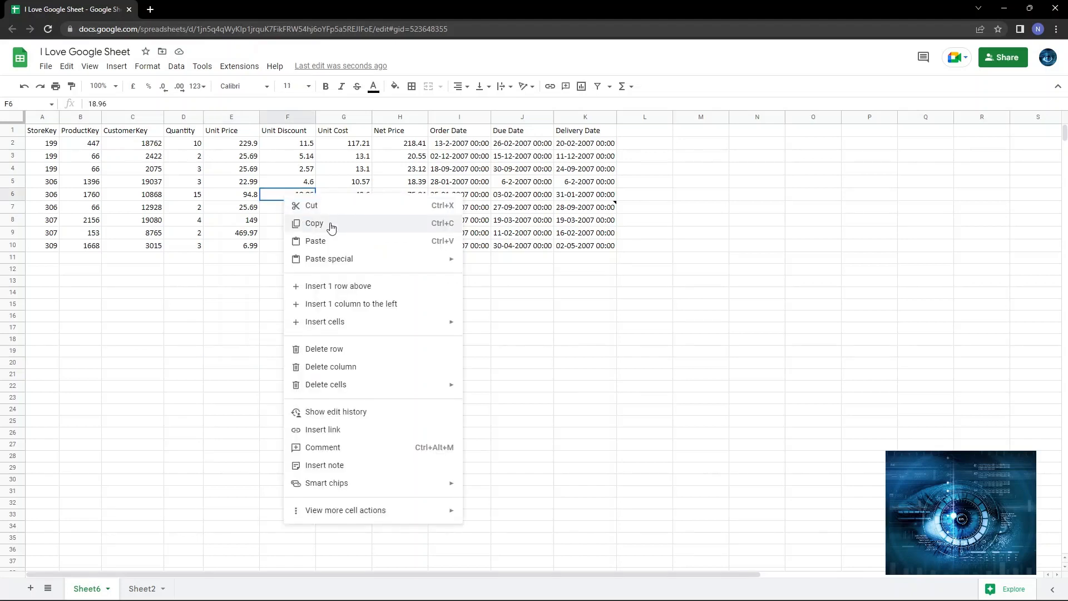
left_click(325, 465)
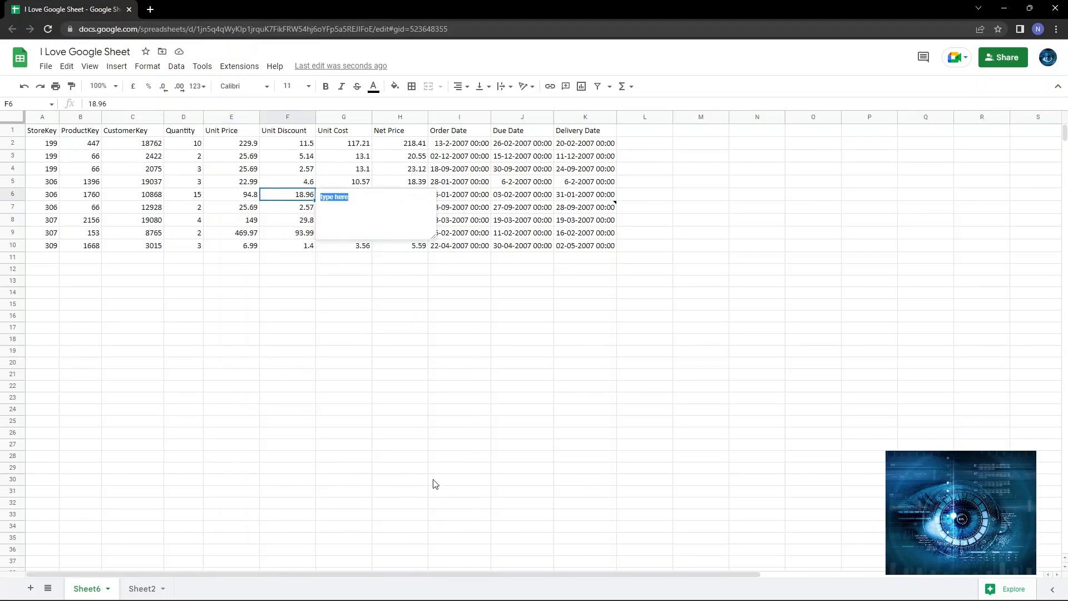
type("I love google Sheets")
left_click(412, 410)
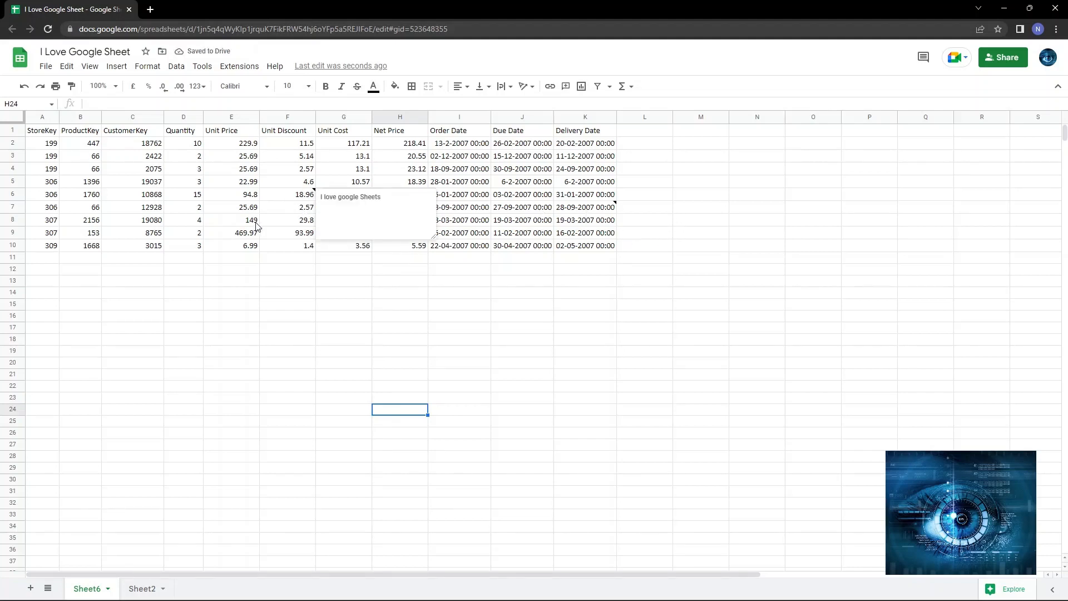
Step: Delete all notes at once from the whole sales table, range A1:K10
left_click(299, 196)
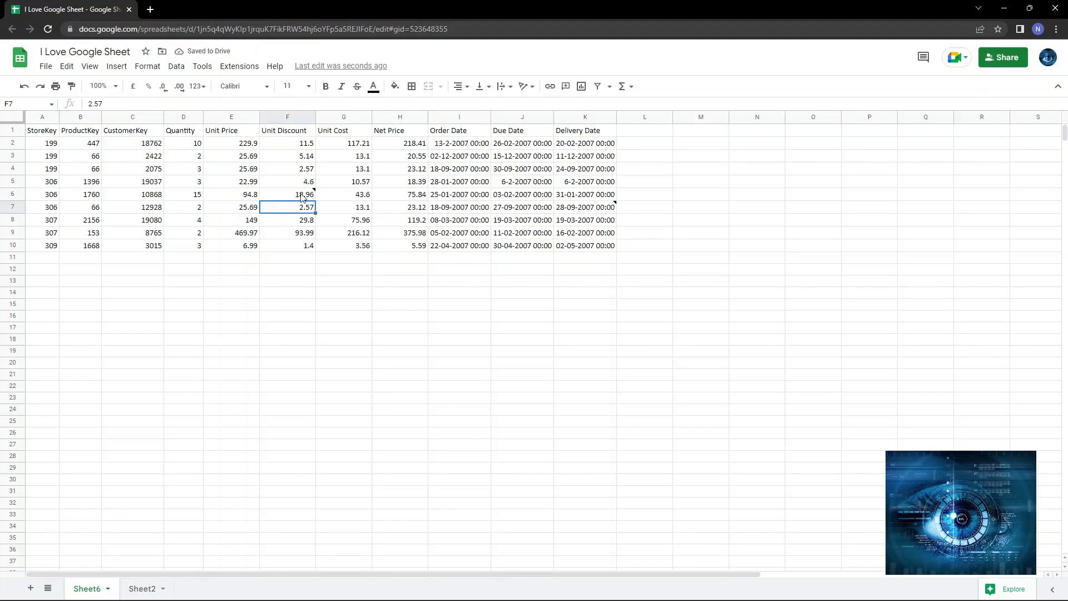
left_click(596, 208)
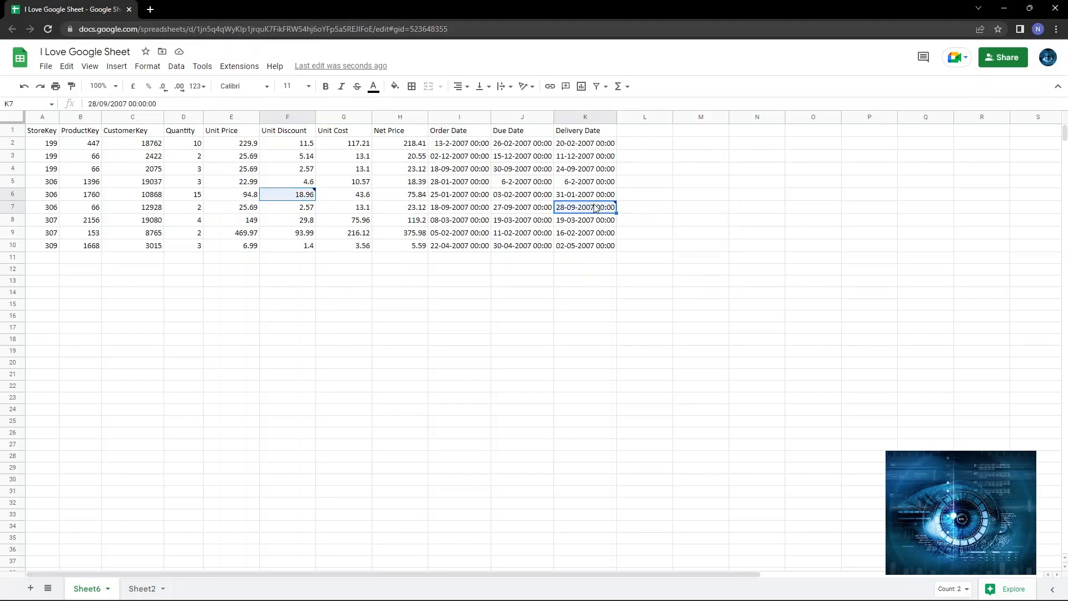
left_click(433, 375)
left_click_drag(34, 131, 612, 247)
left_click(67, 66)
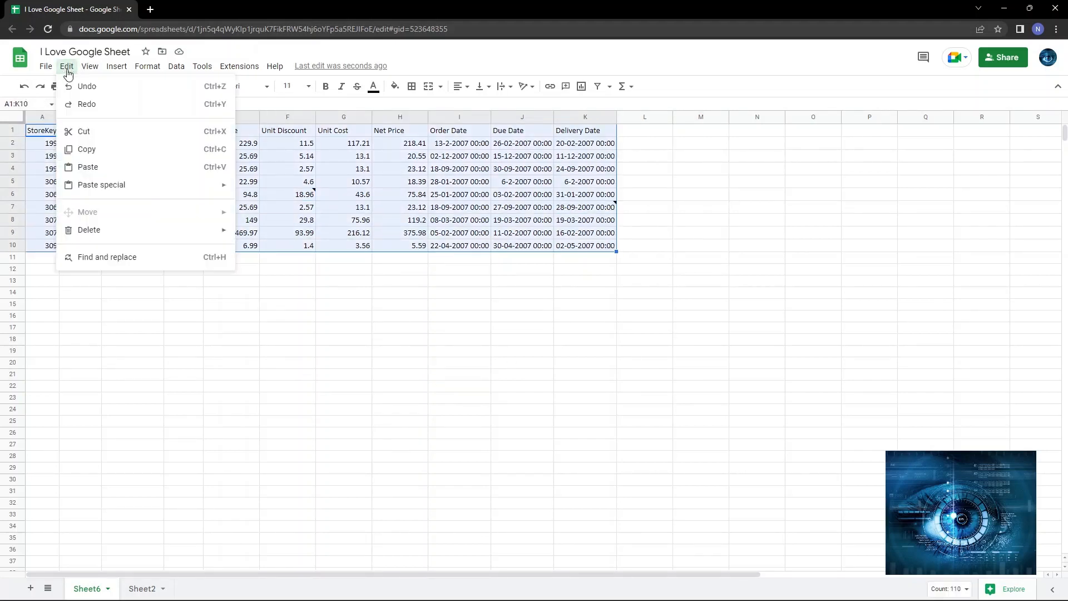
mouse_move(124, 229)
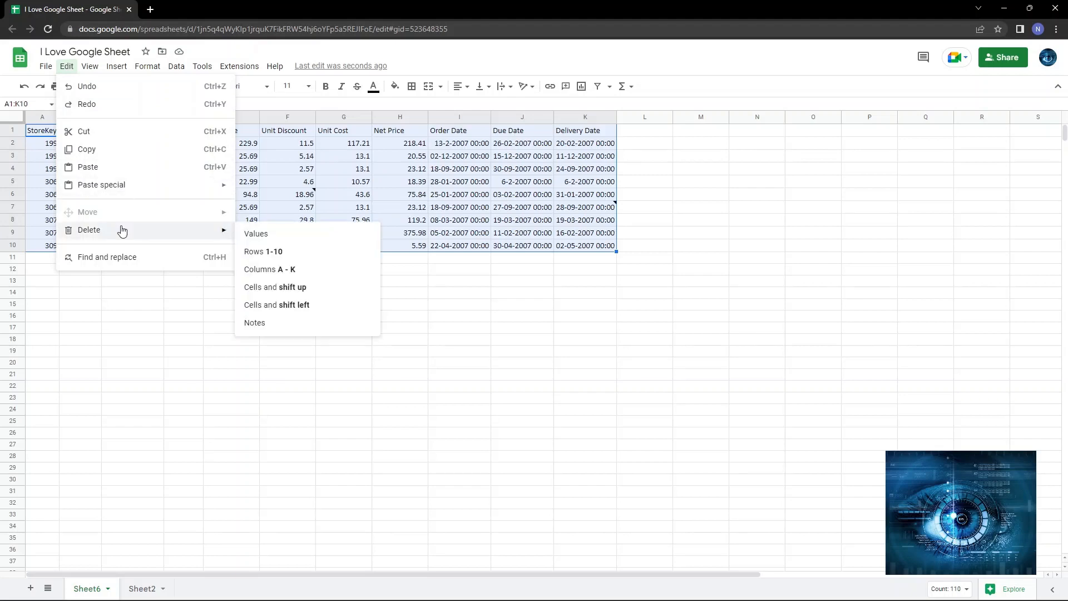
left_click(286, 321)
left_click(615, 304)
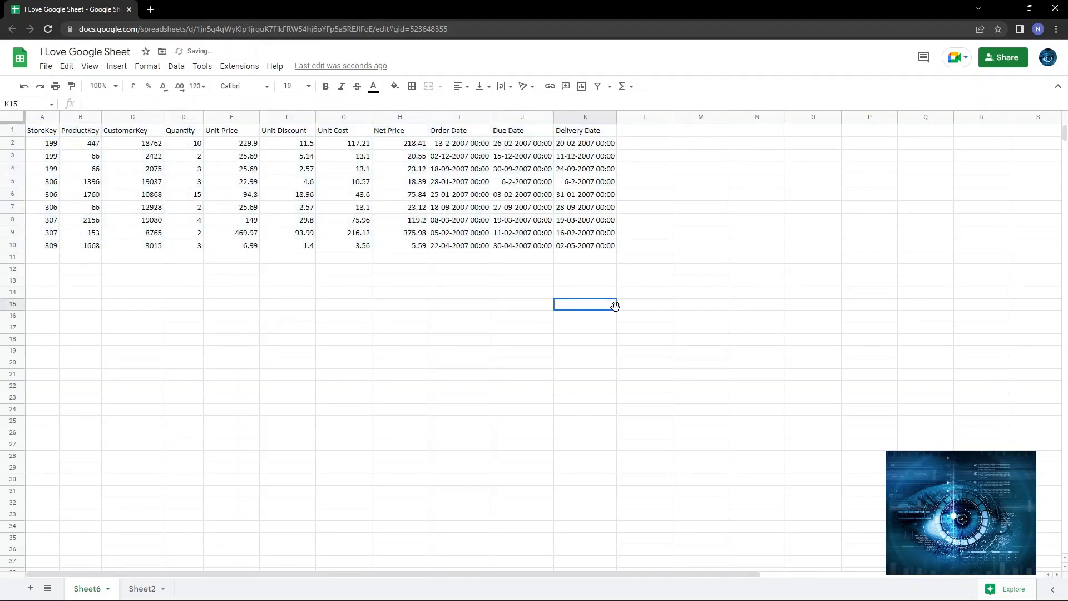